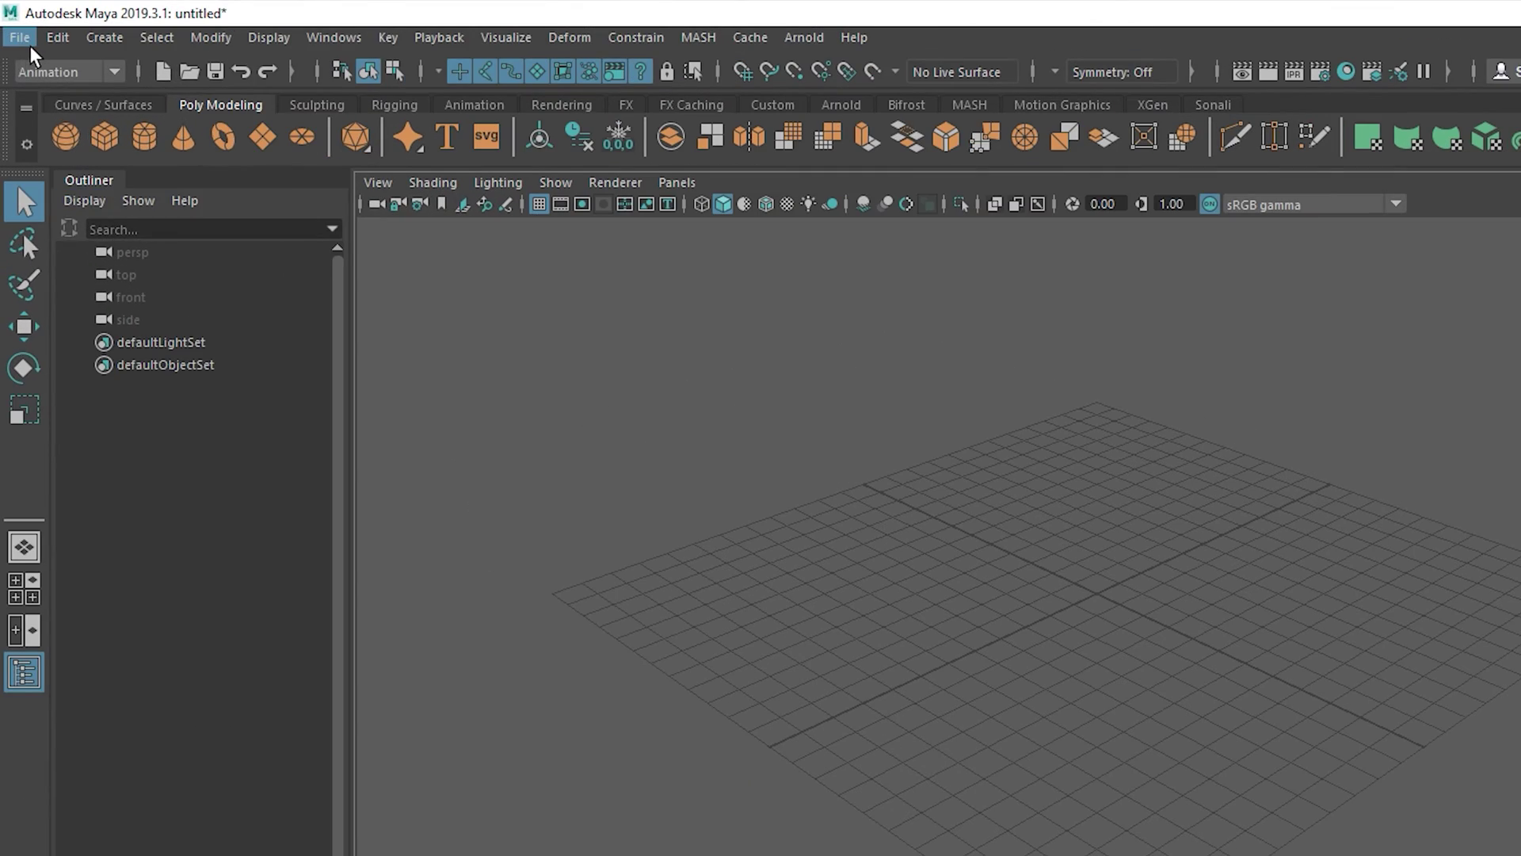
Create a reference to MannequinRig.ma from E:\YouTube\Assets in the scene, with the whole mannequin in view
left_click(14, 26)
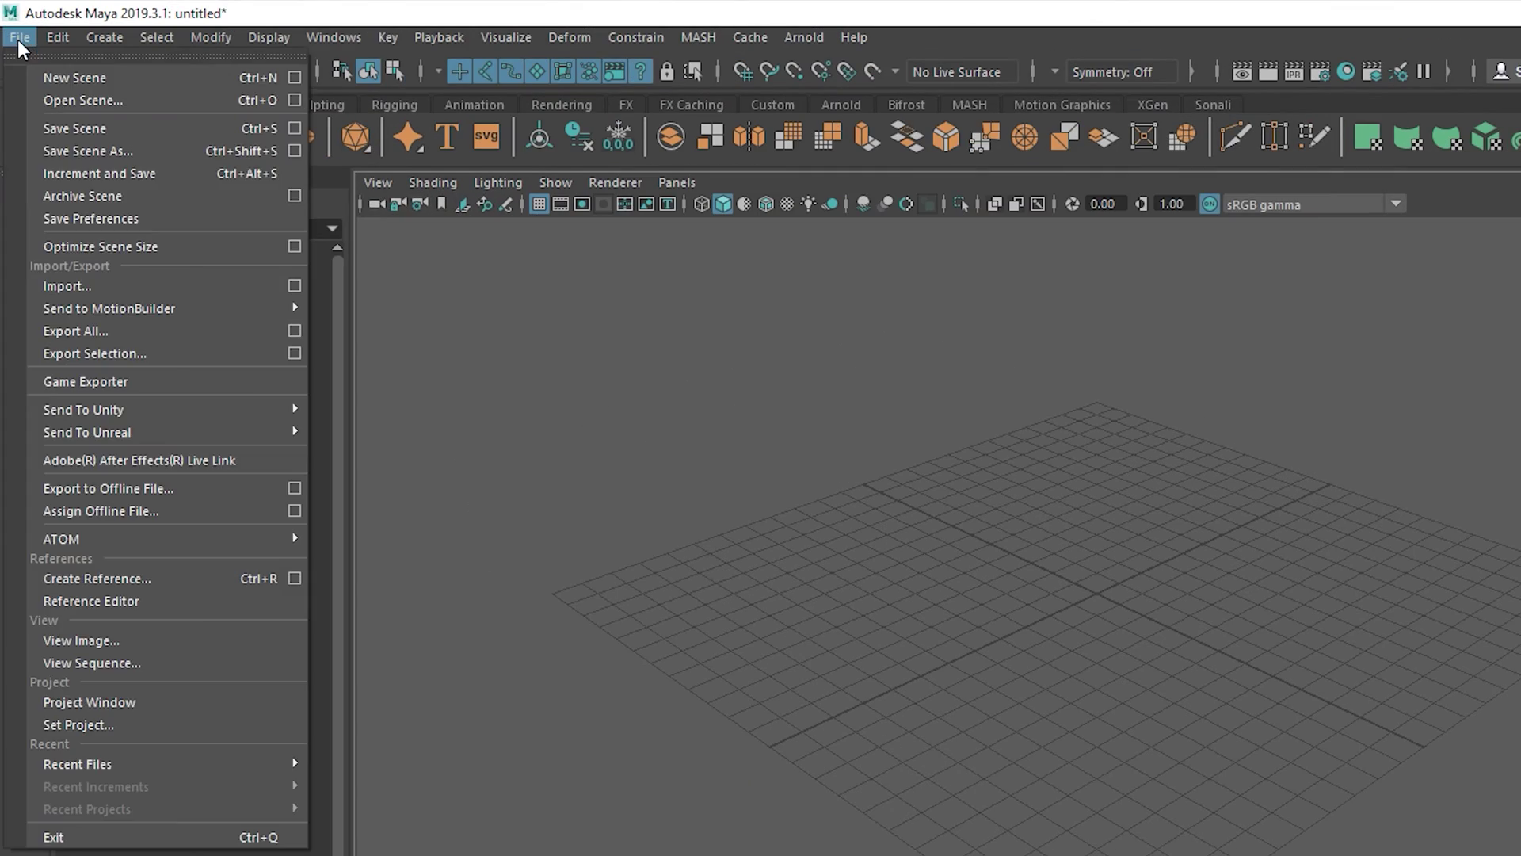
left_click(142, 578)
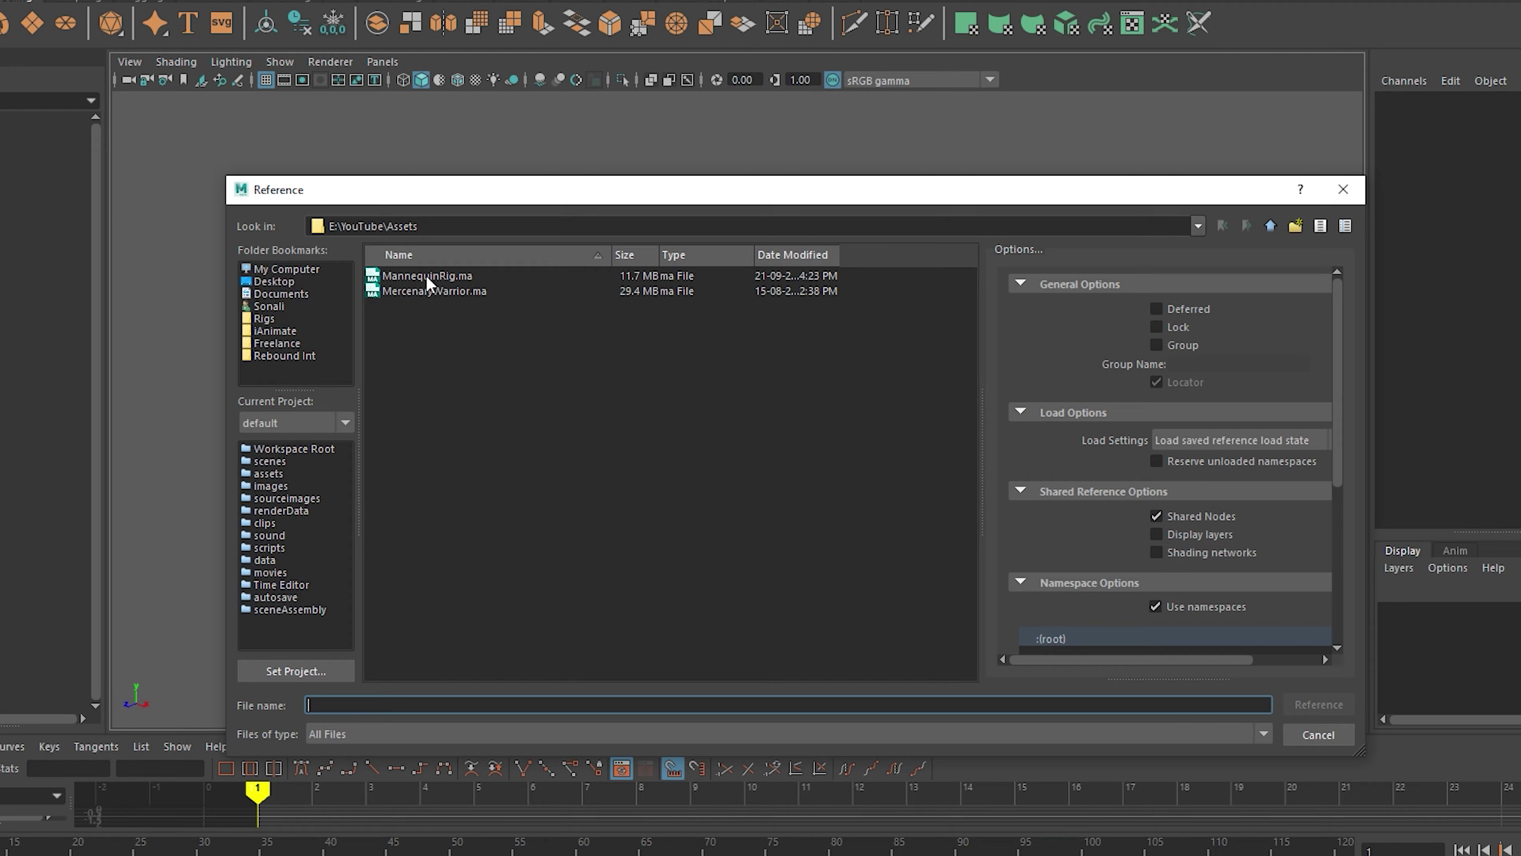
left_click(426, 276)
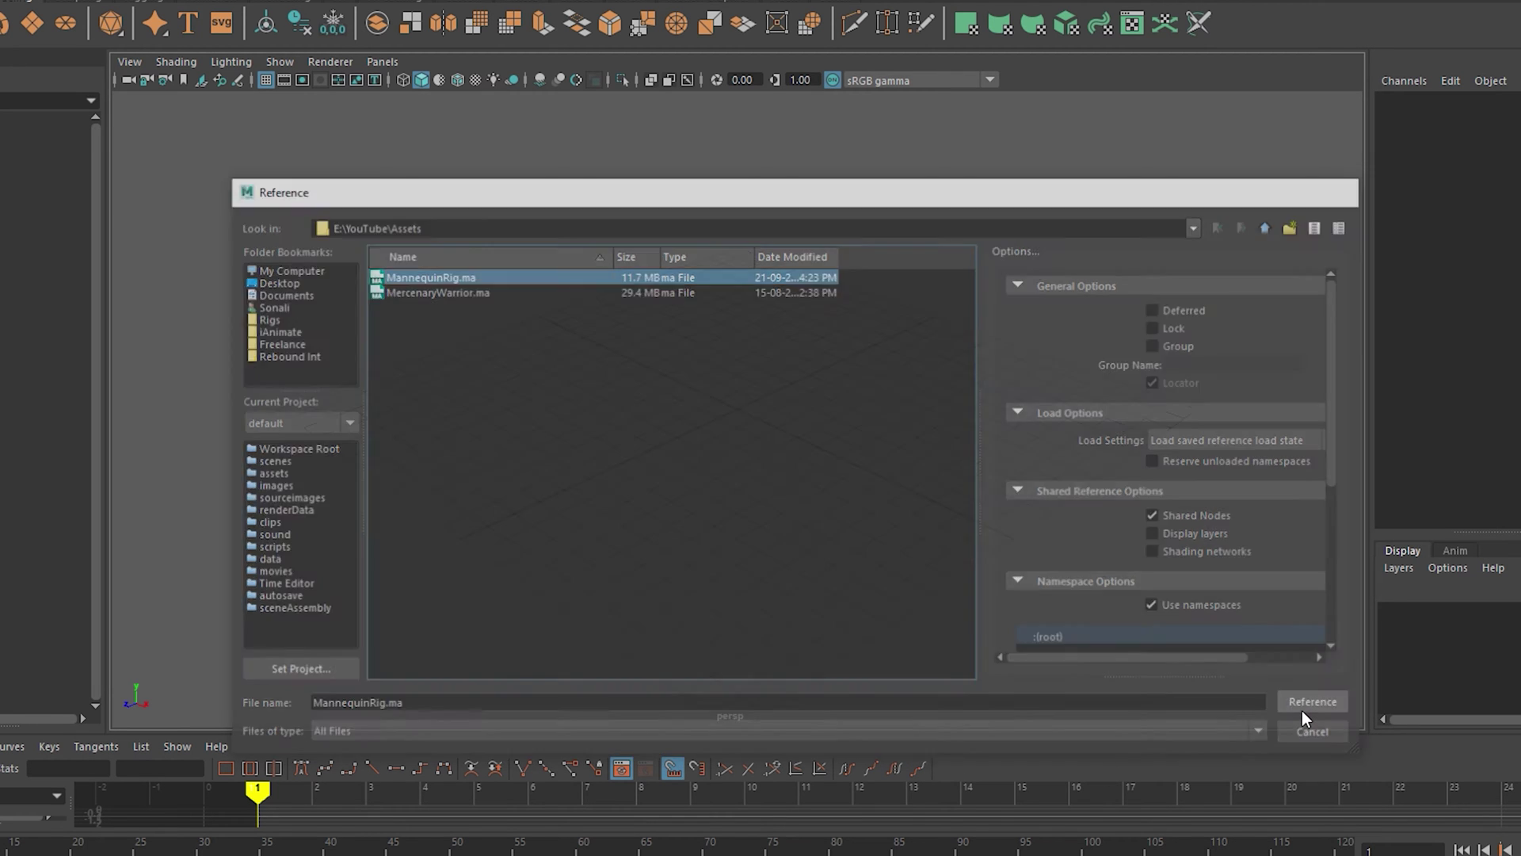
left_click(1303, 707)
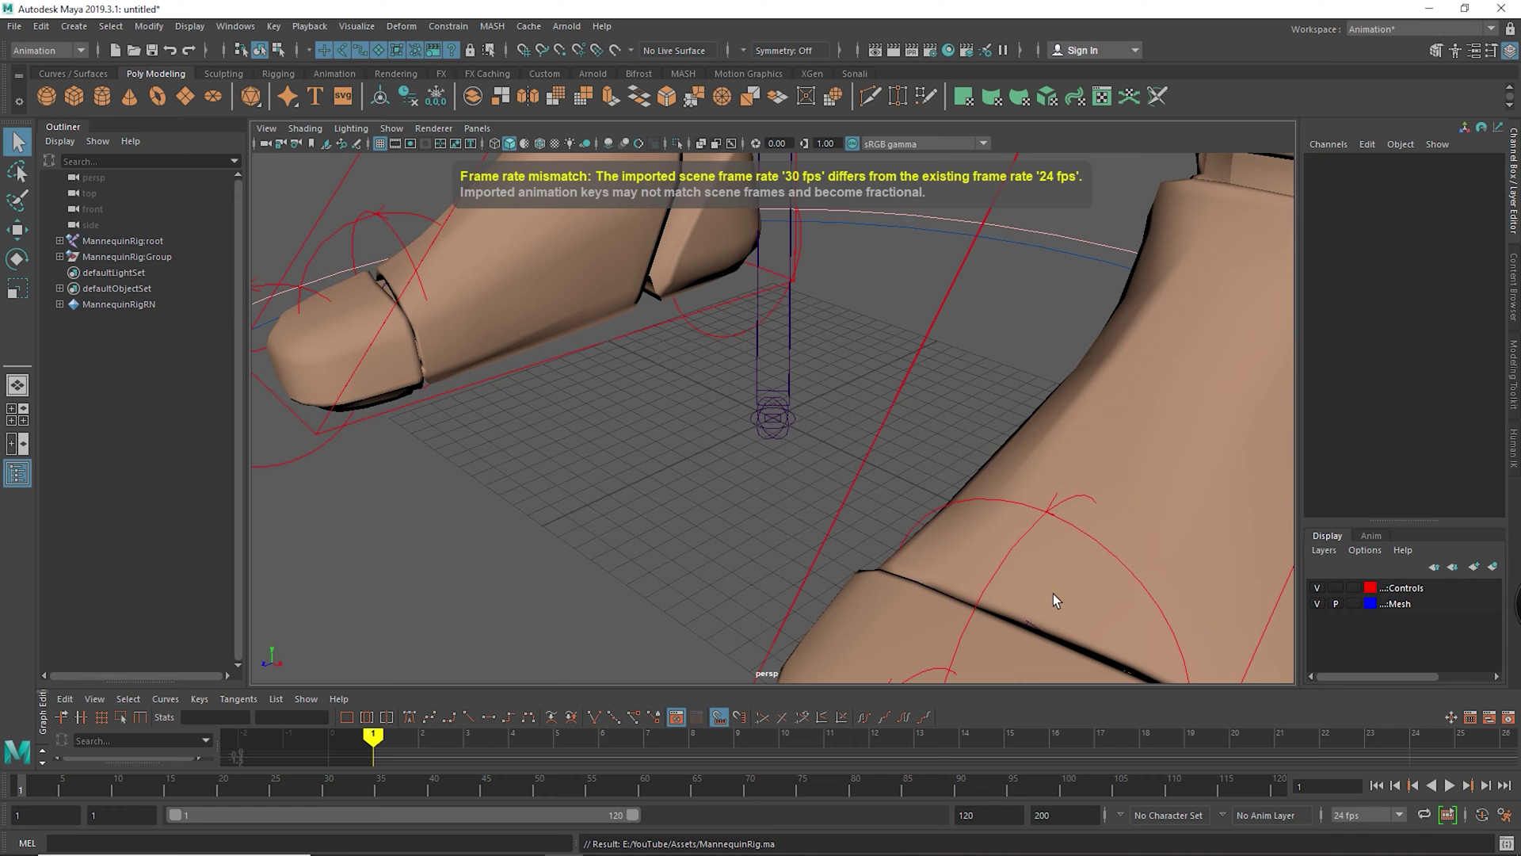
scroll(949, 524, "down", 10)
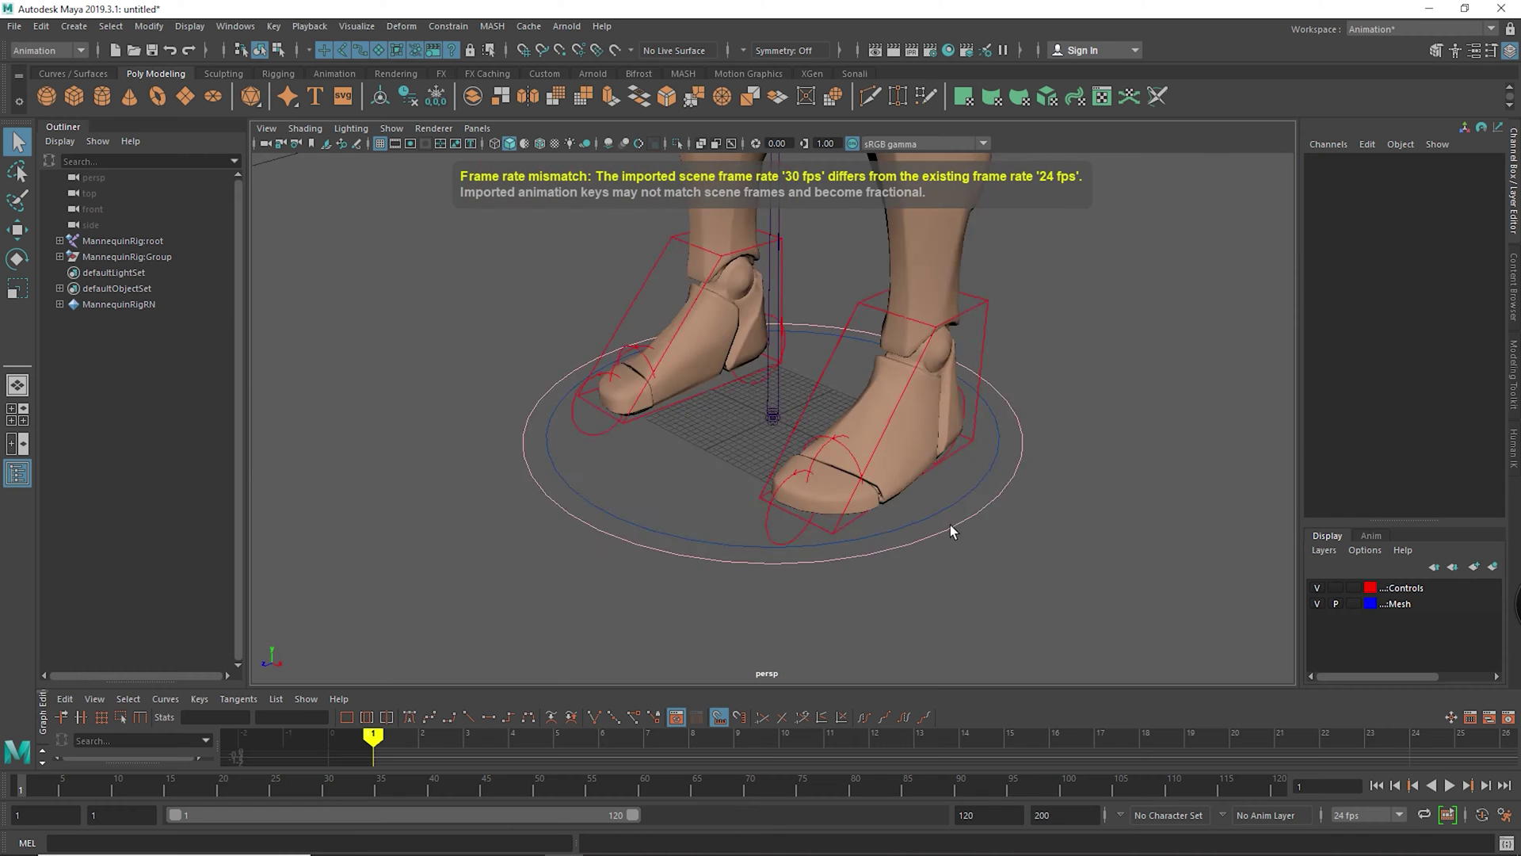
scroll(985, 572, "down", 5)
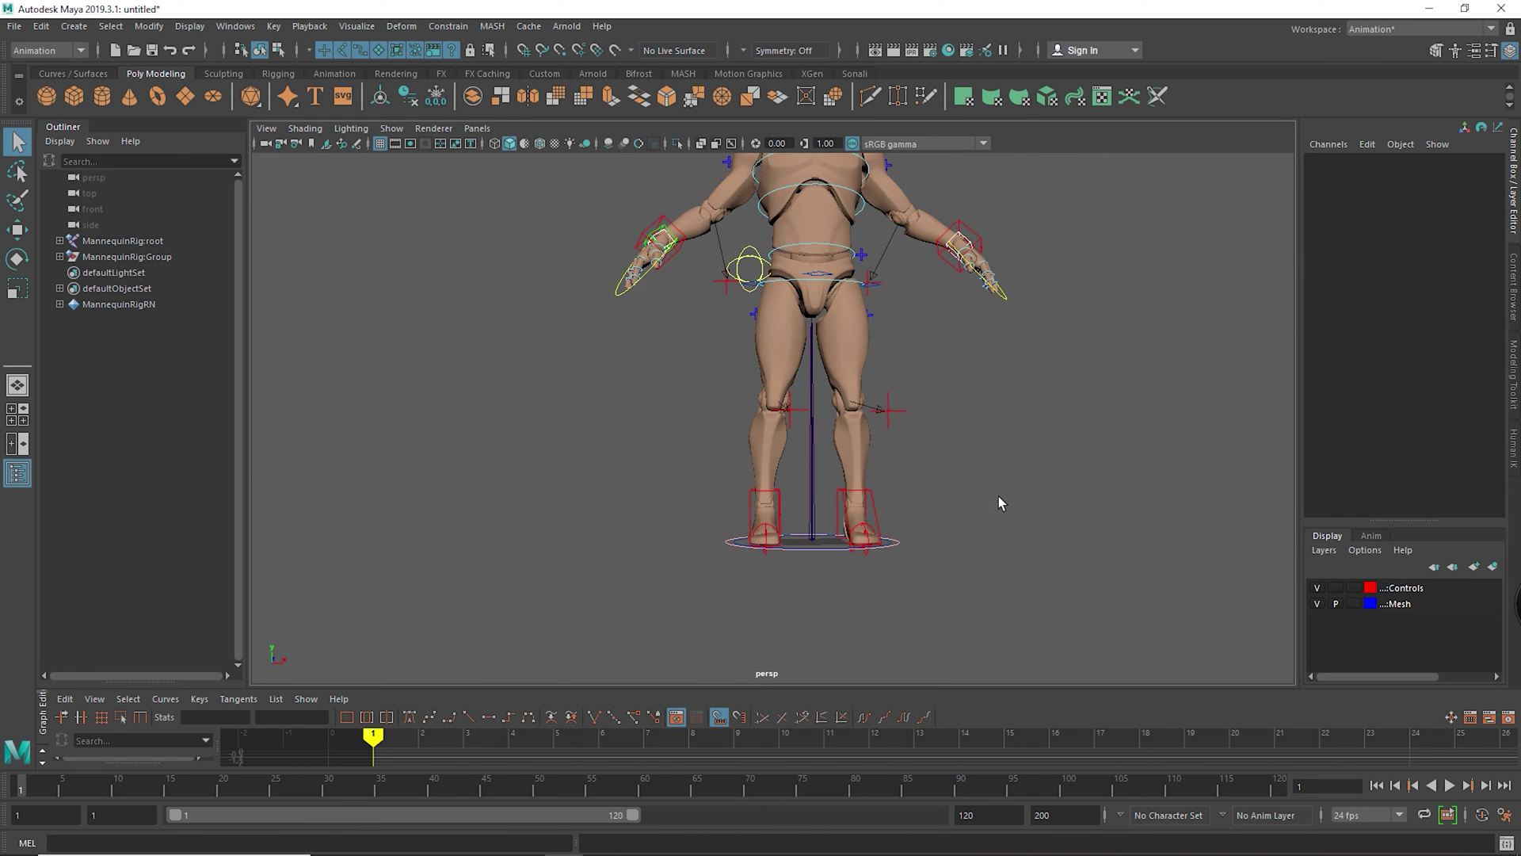
middle_click_drag(998, 503, 926, 645, "alt")
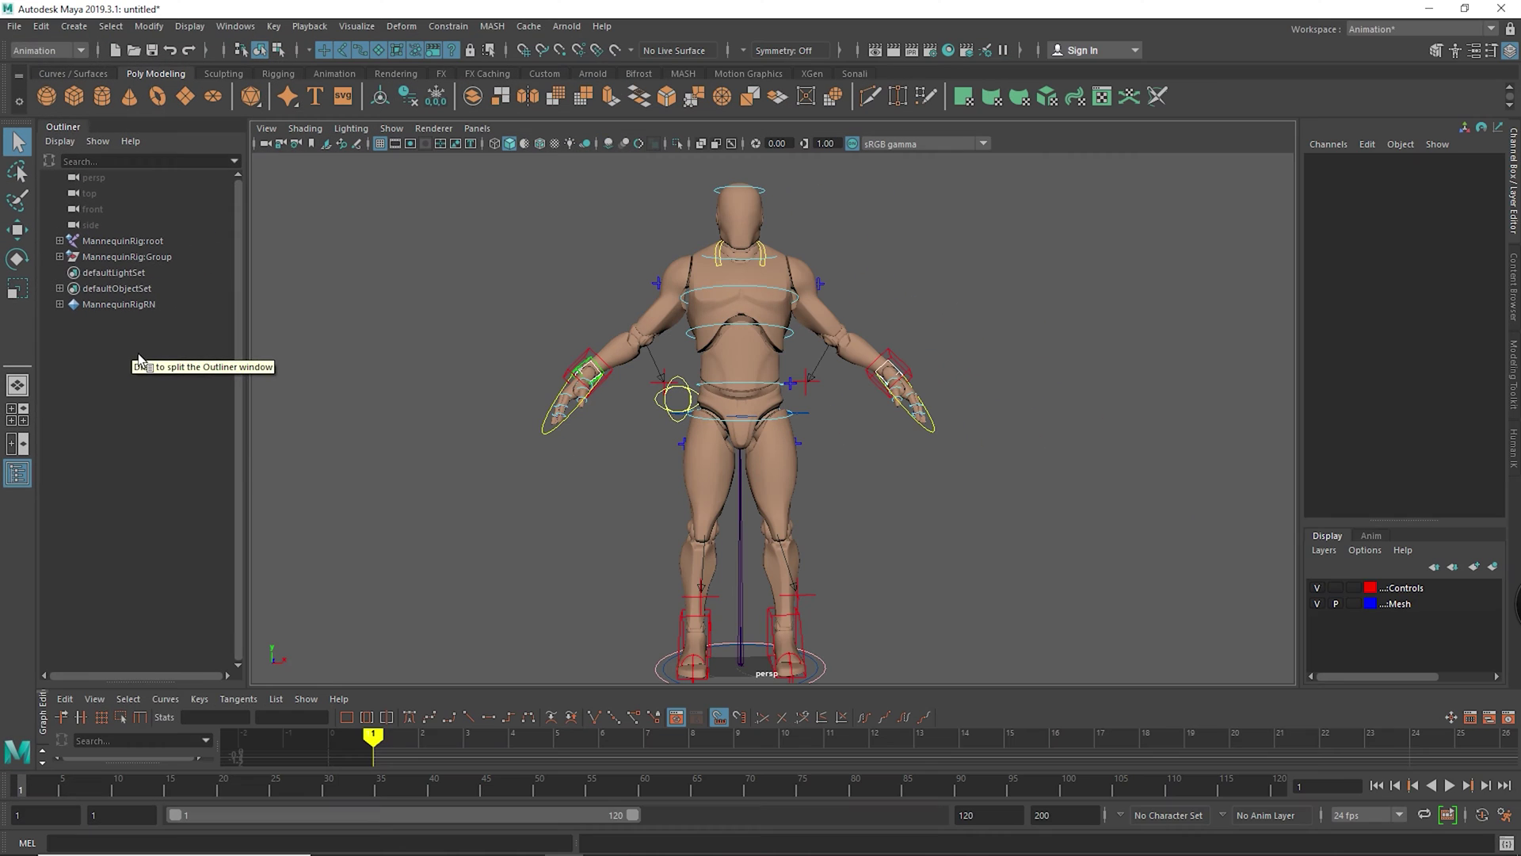
scroll(1019, 492, "down", 5)
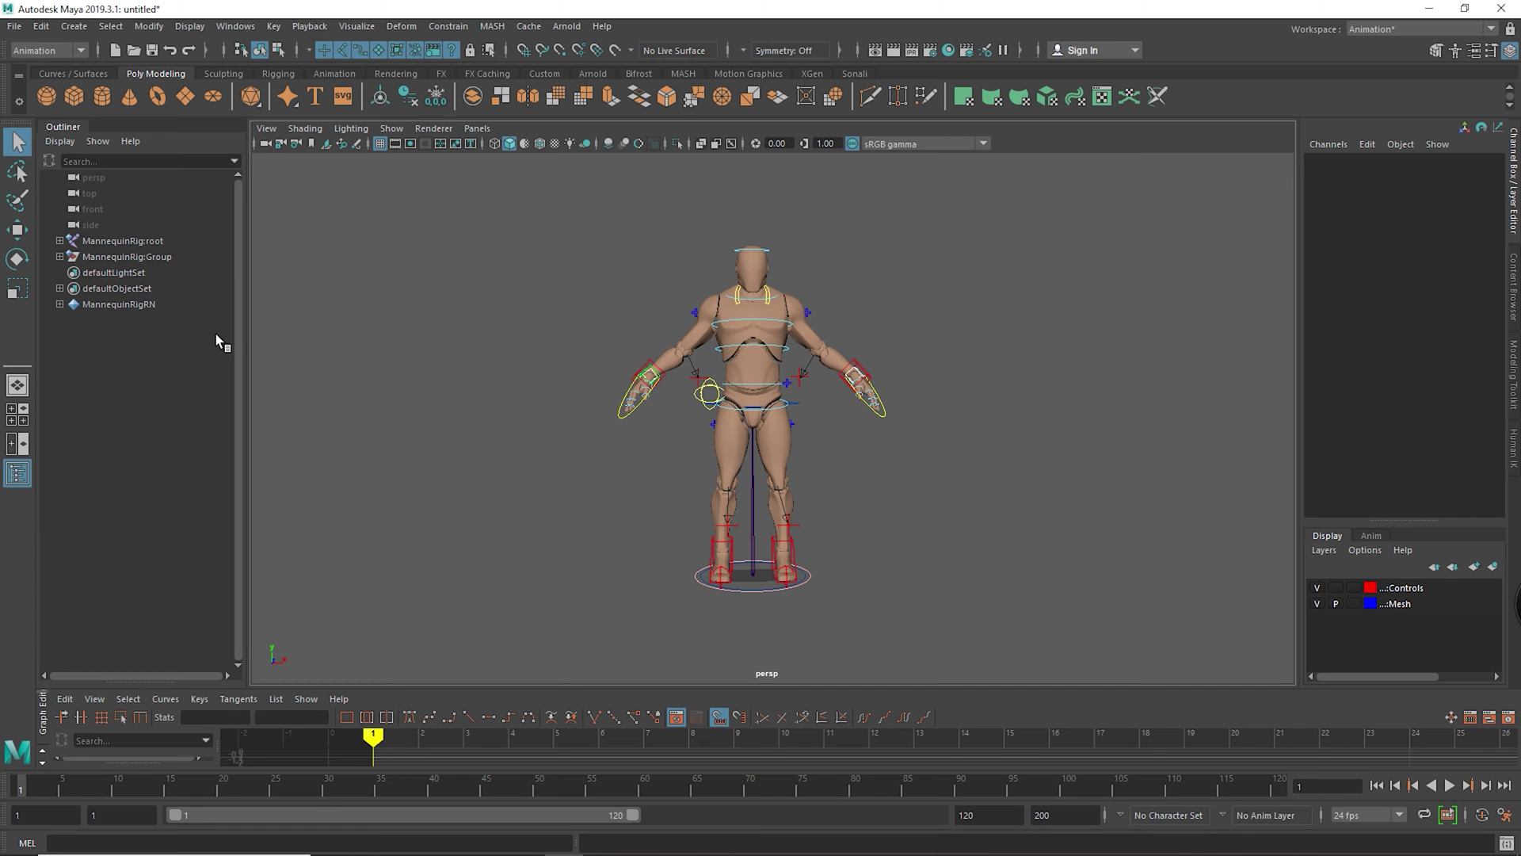
Create a polygon cube and move it along X to stand beside the mannequin's feet
left_click(73, 96)
key("w")
left_click_drag(824, 572, 1014, 572)
Create a polygon sphere, scale it uniformly to about 21.3, and move it along X to the mannequin's side opposite the cube
left_click(46, 96)
key("r")
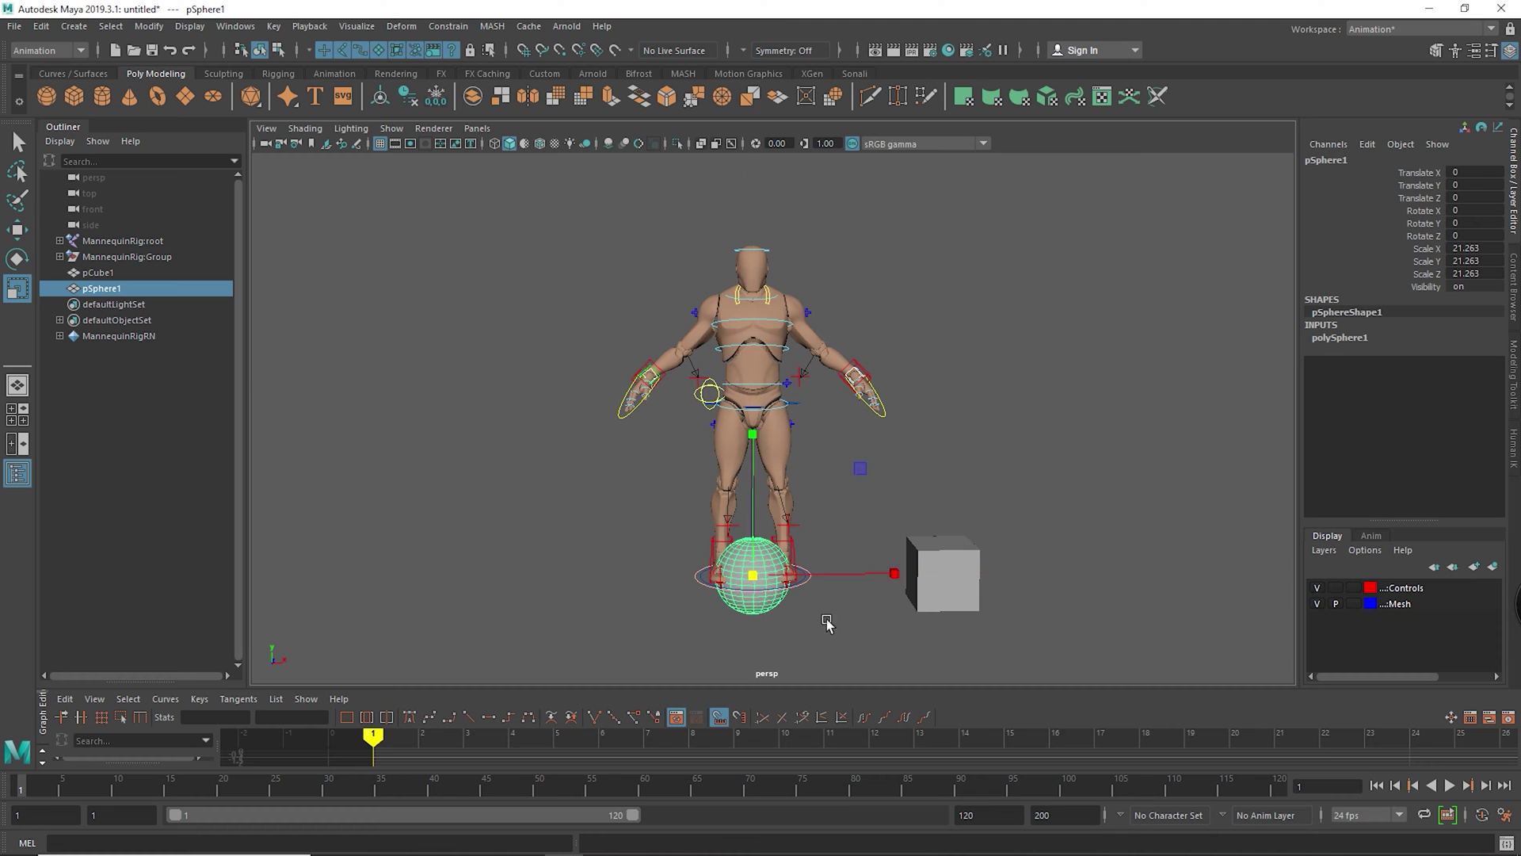
key("w")
left_click_drag(784, 576, 609, 576)
left_click(428, 632)
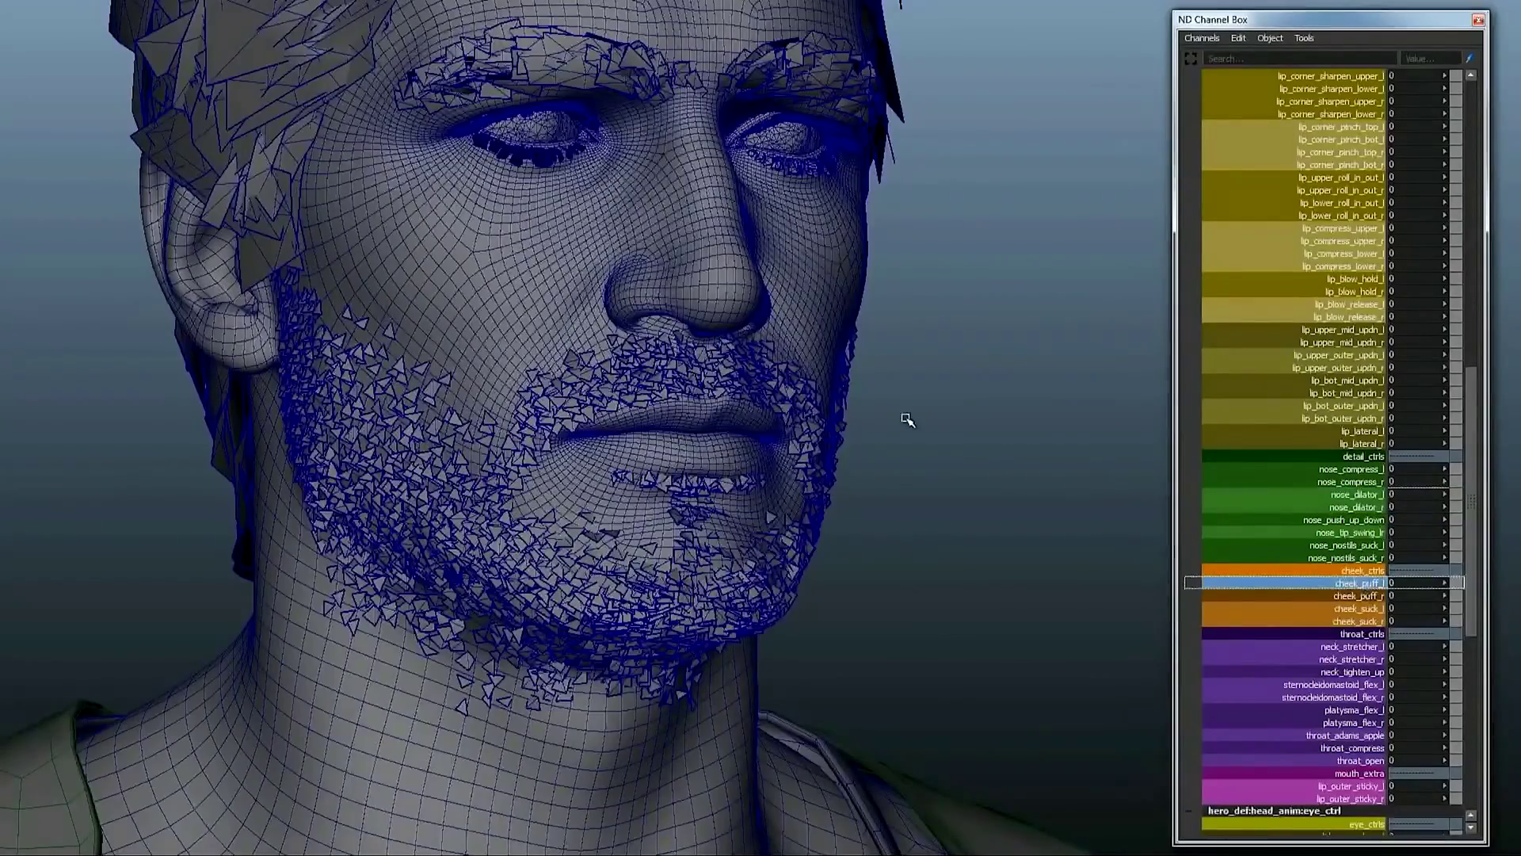
middle_click_drag(905, 419, 924, 452)
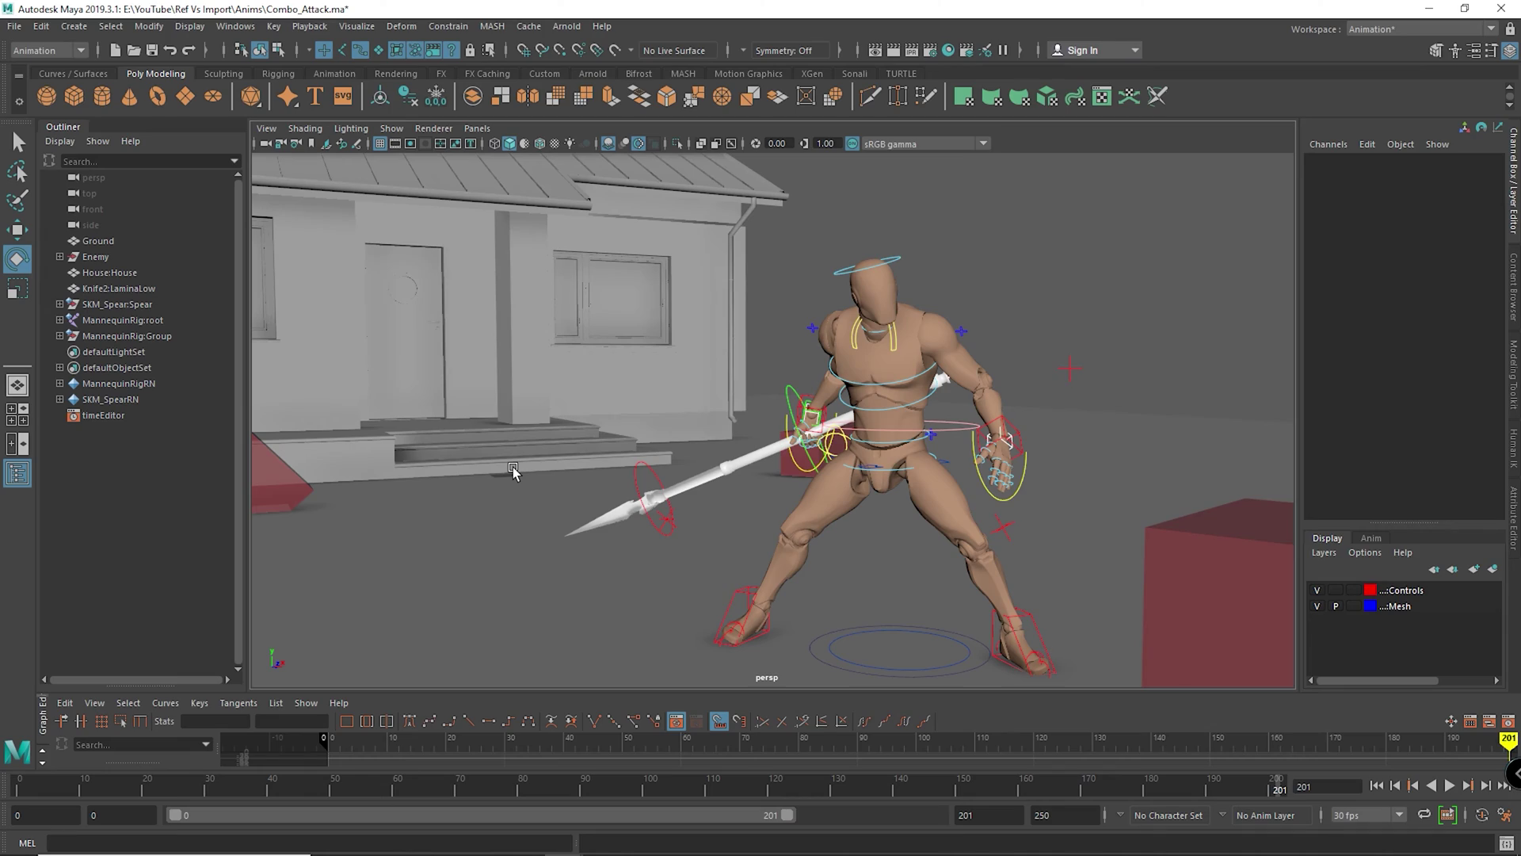
Select the mannequin's FKNeck_M control in wireframe display, return to shaded display and rotate the neck slightly
key("4")
left_click(896, 344)
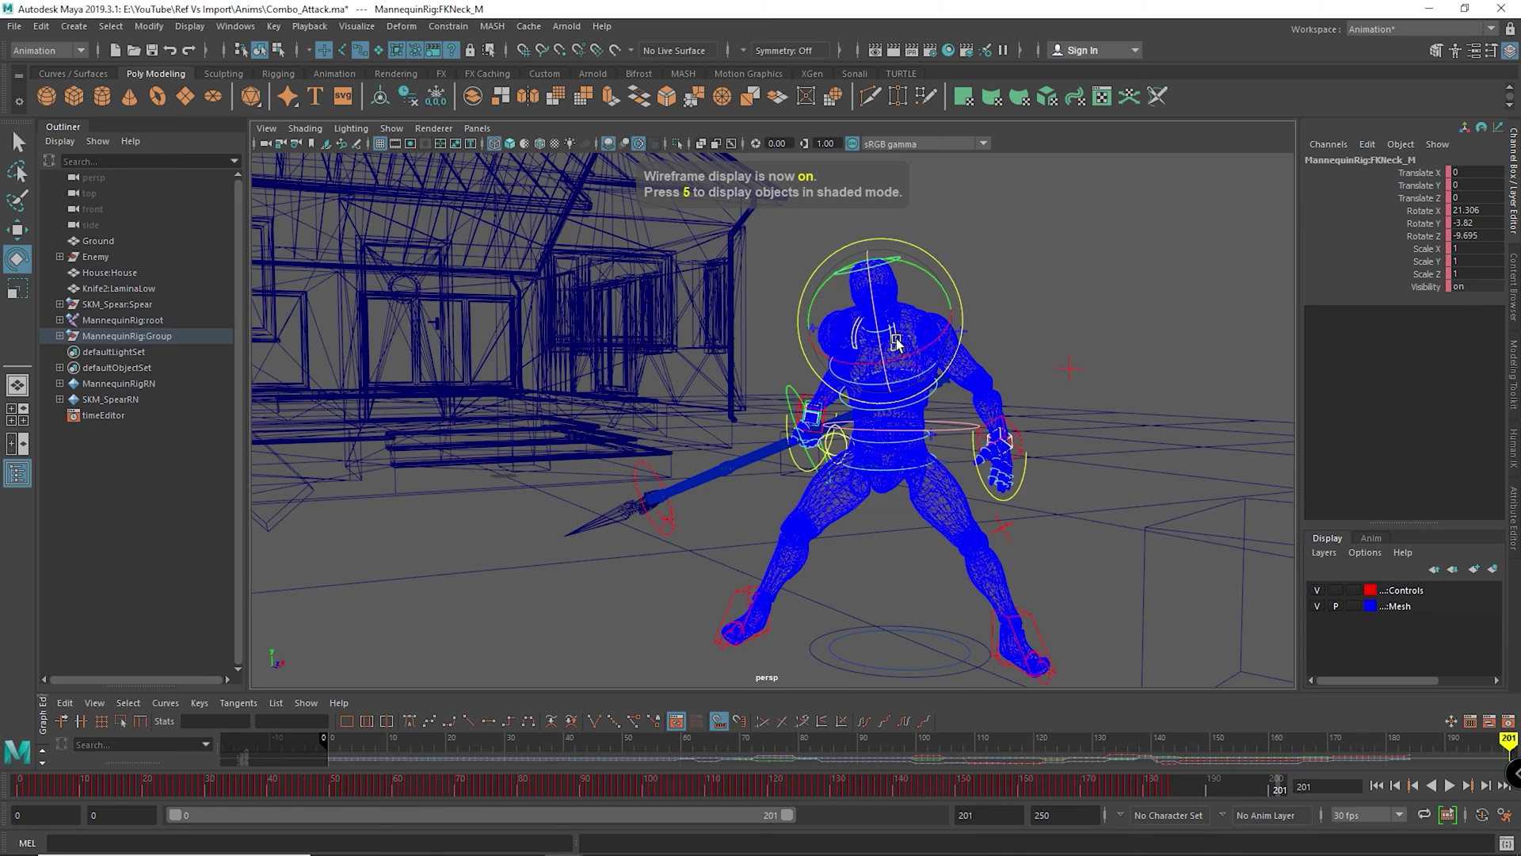
key("5")
left_click_drag(918, 356, 927, 352)
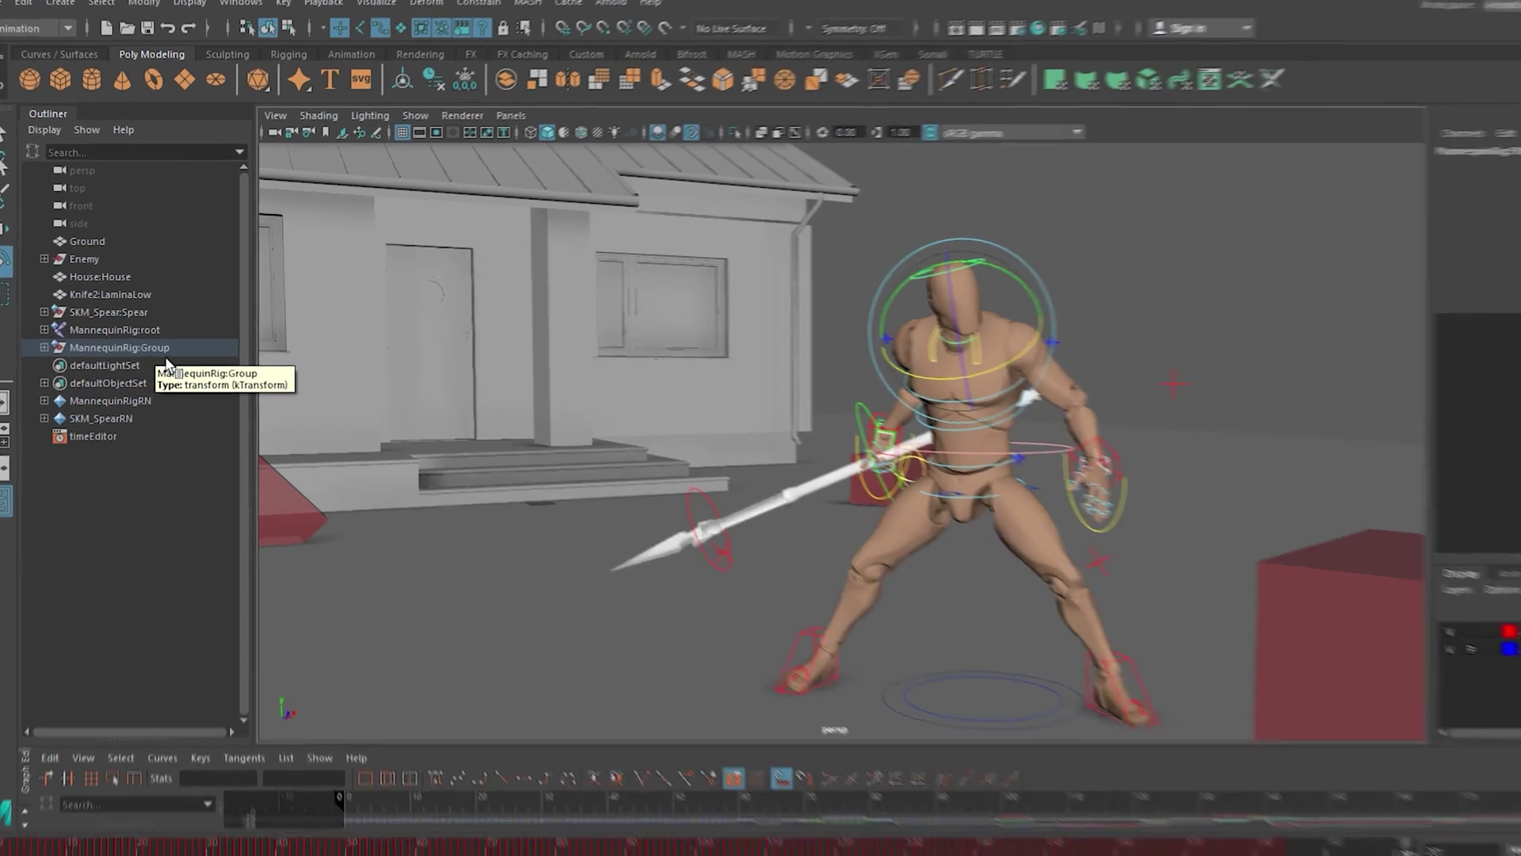
Reload the MannequinRig.ma reference from the MannequinRig:Group node in the Outliner
left_click(164, 345)
right_click(164, 343)
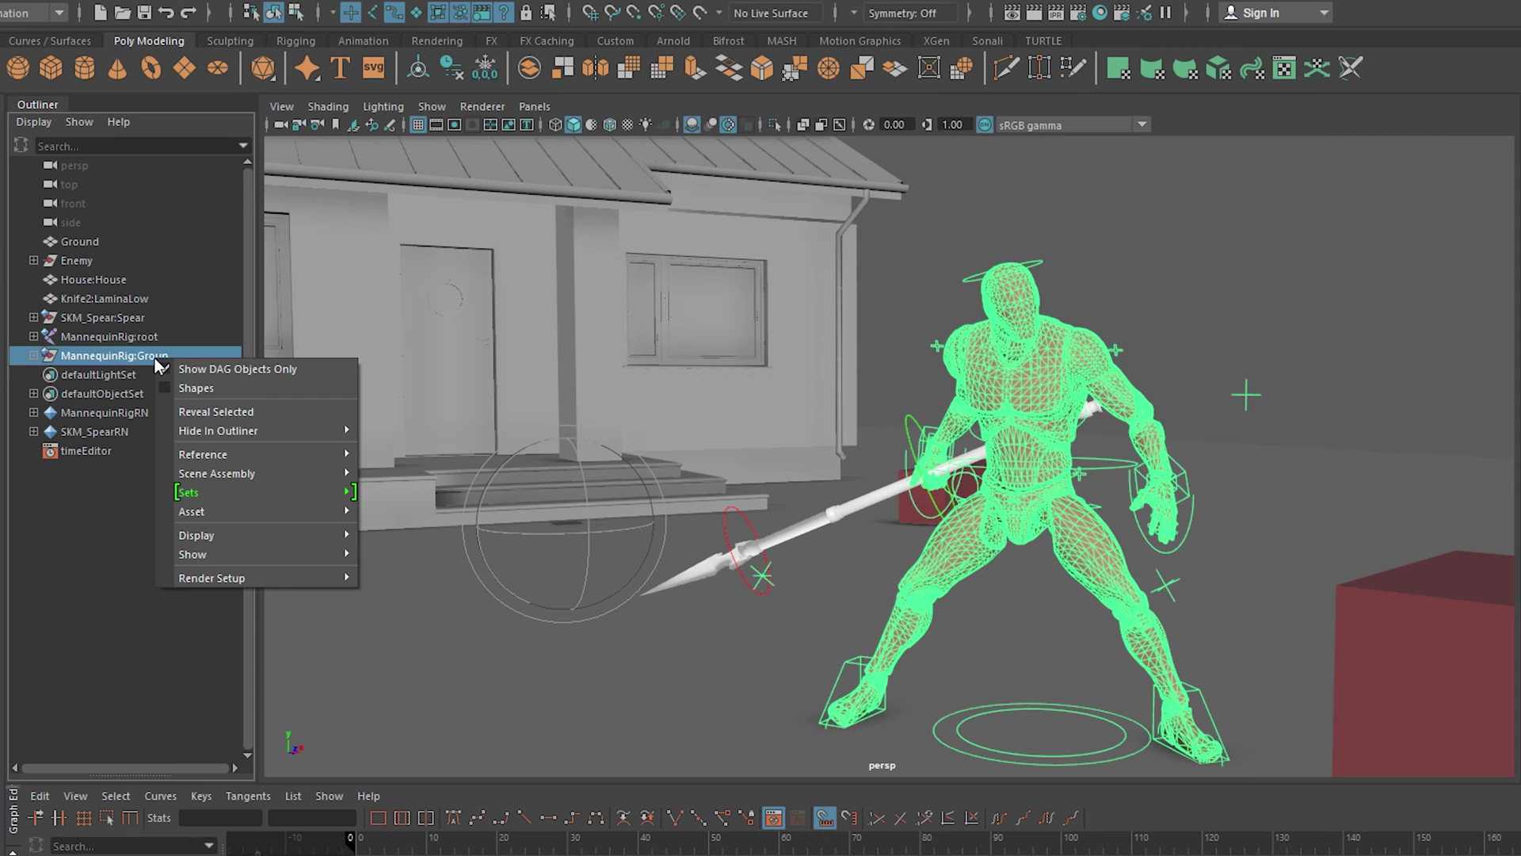
mouse_move(249, 457)
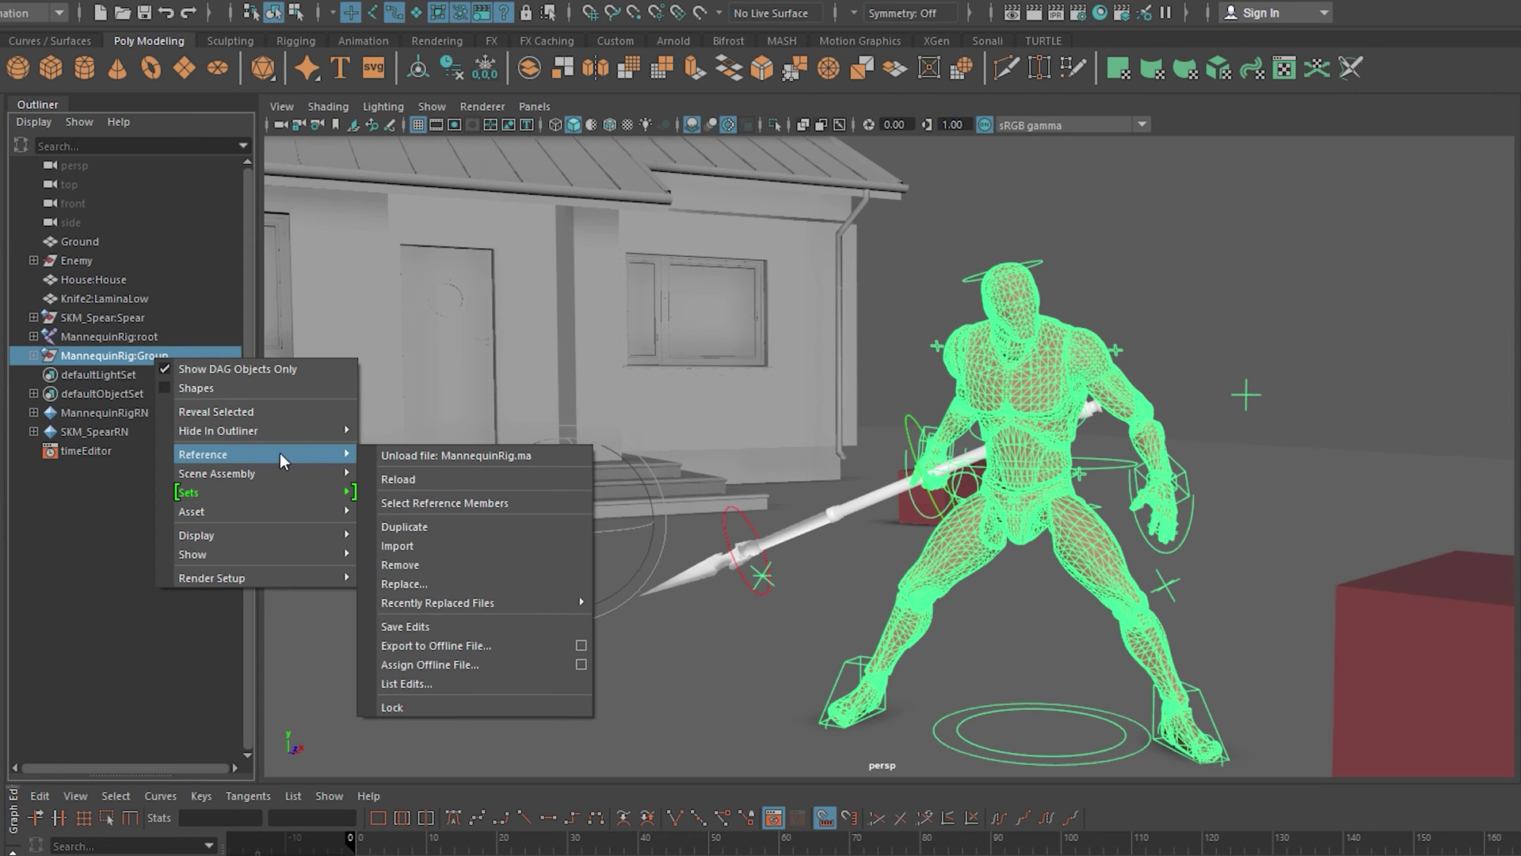
left_click(408, 480)
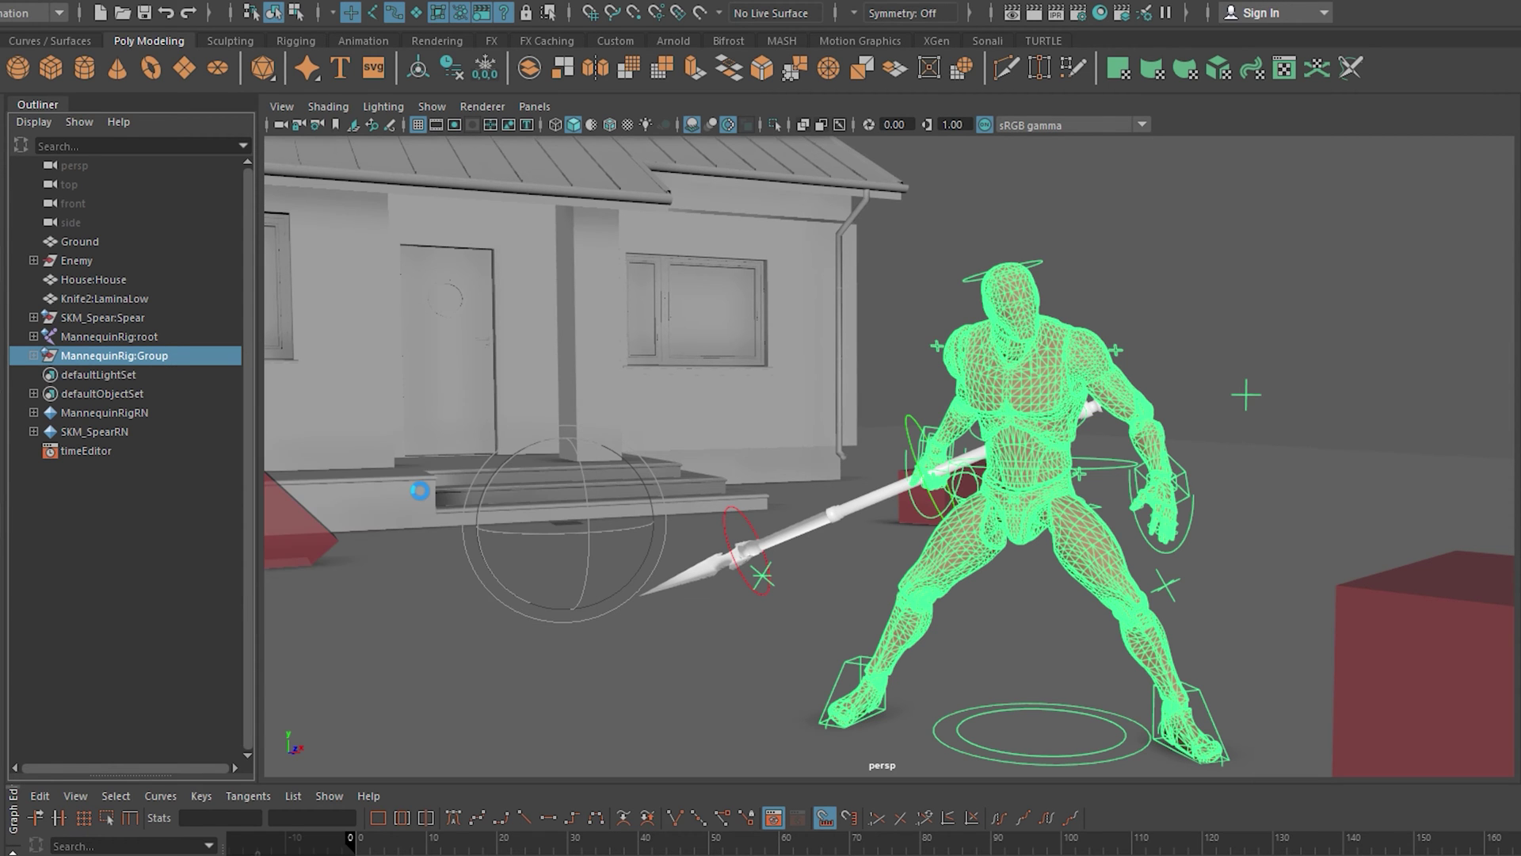
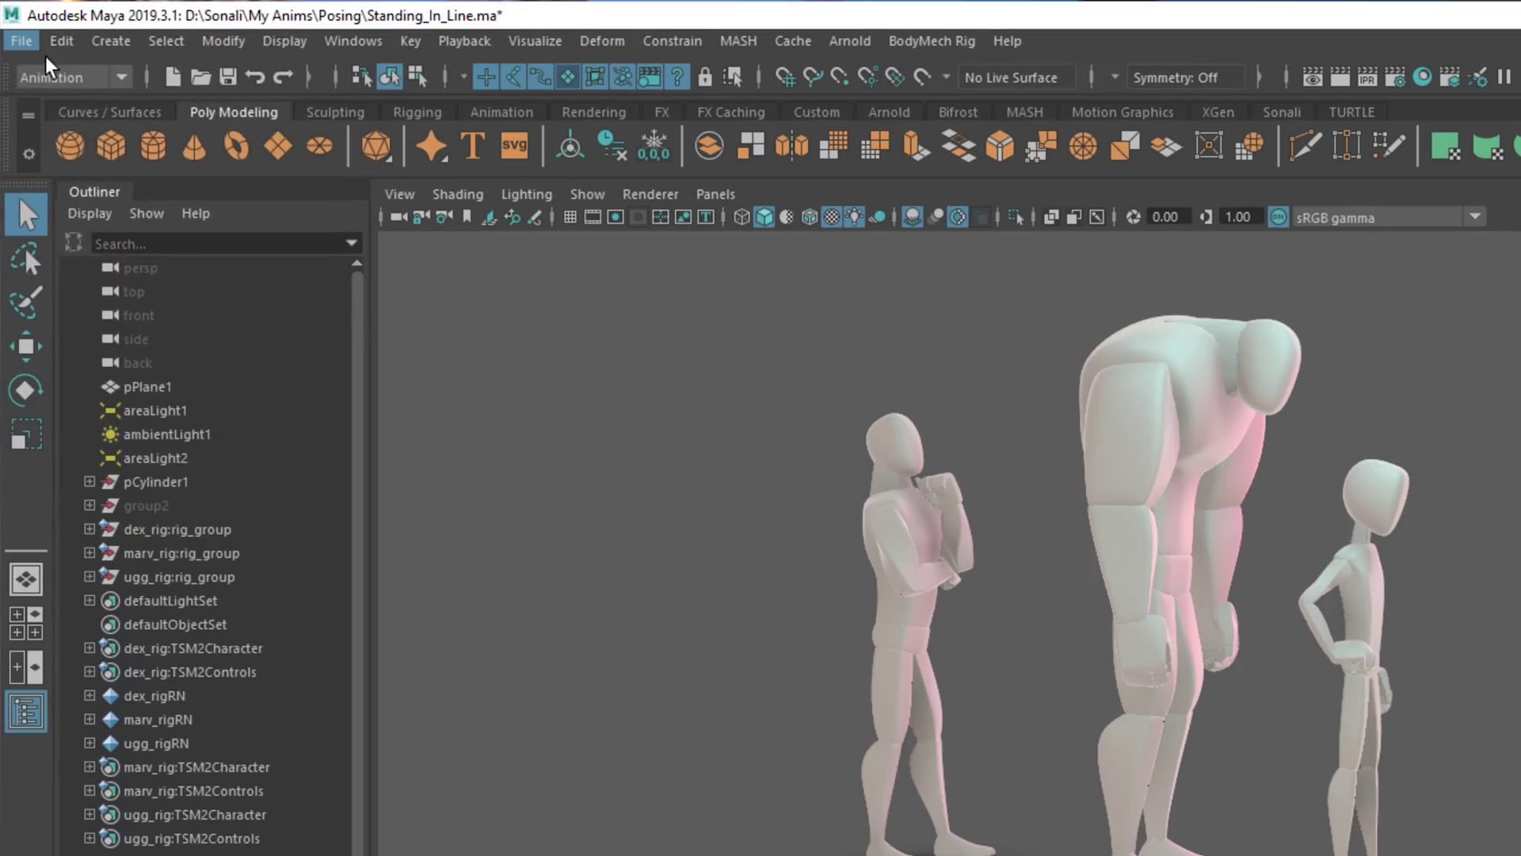
Open the Reference Editor for the Standing_In_Line scene and unload the ugg_rig.ma and jack_rig.ma references
left_click(24, 42)
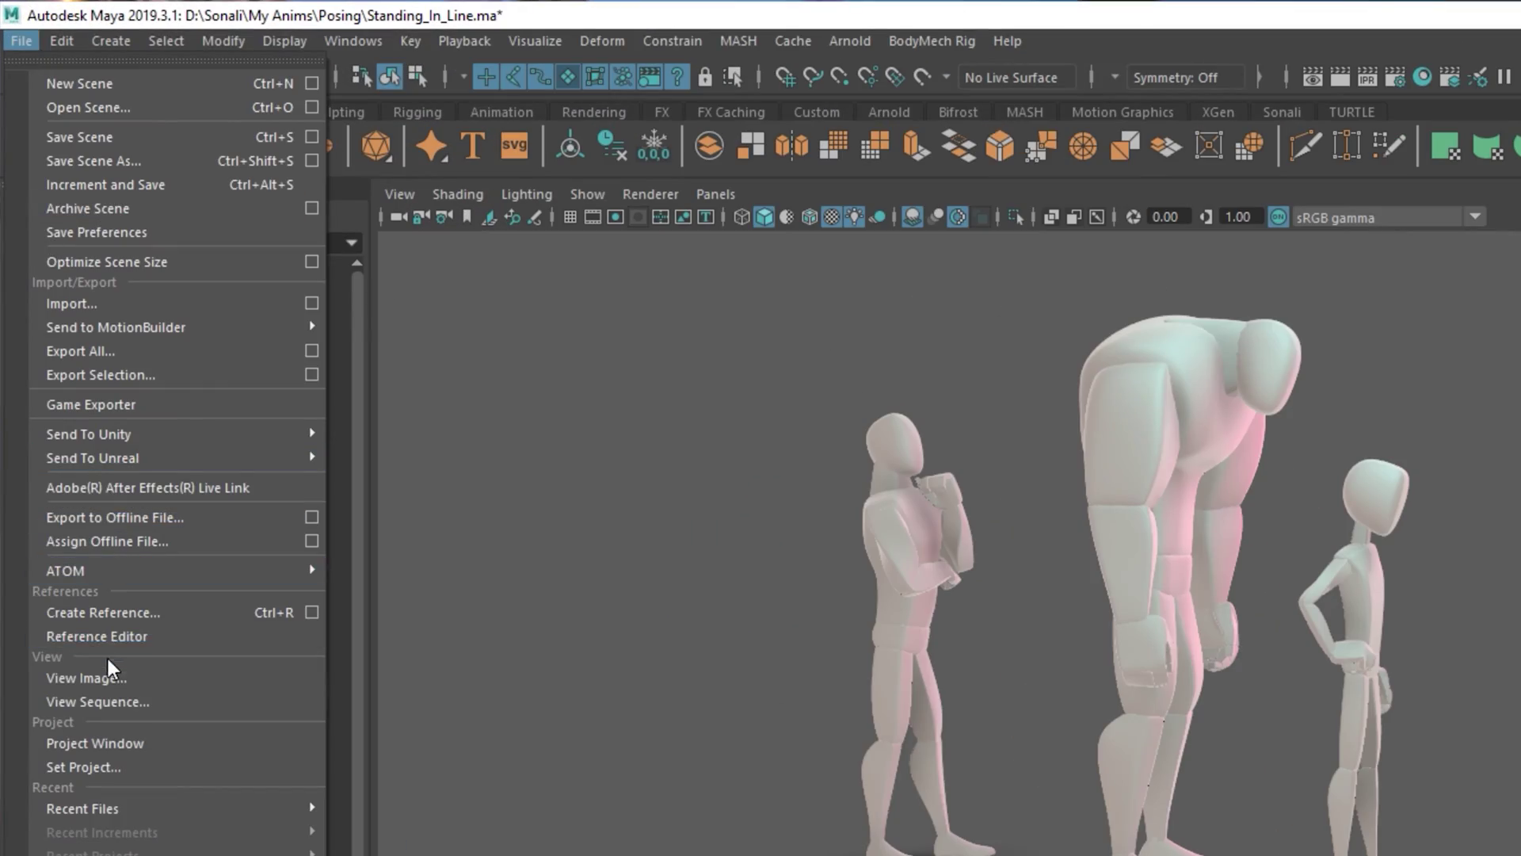
left_click(143, 636)
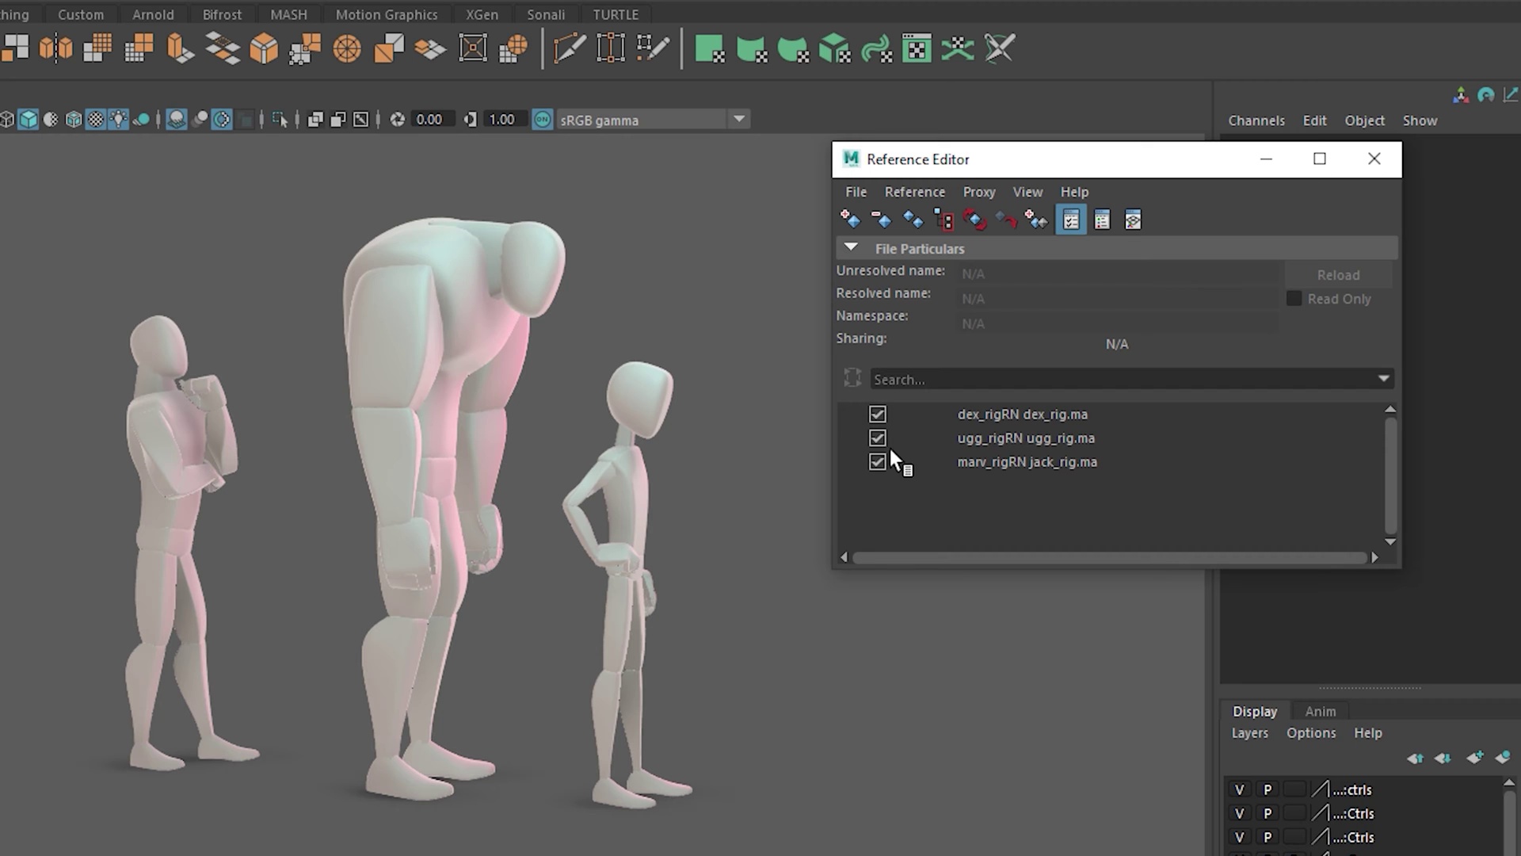
left_click(890, 448)
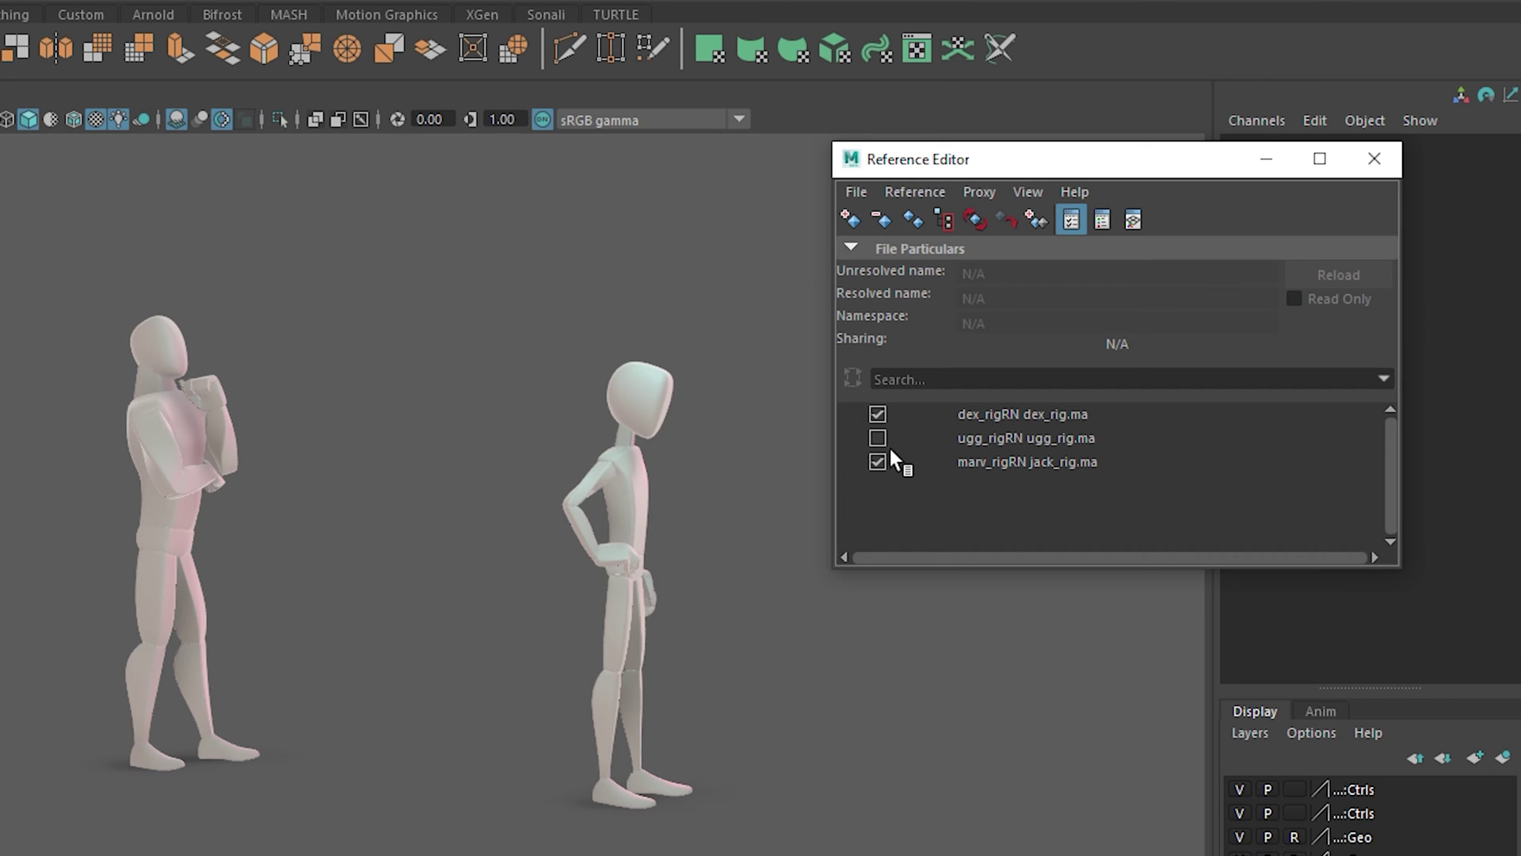
left_click(891, 467)
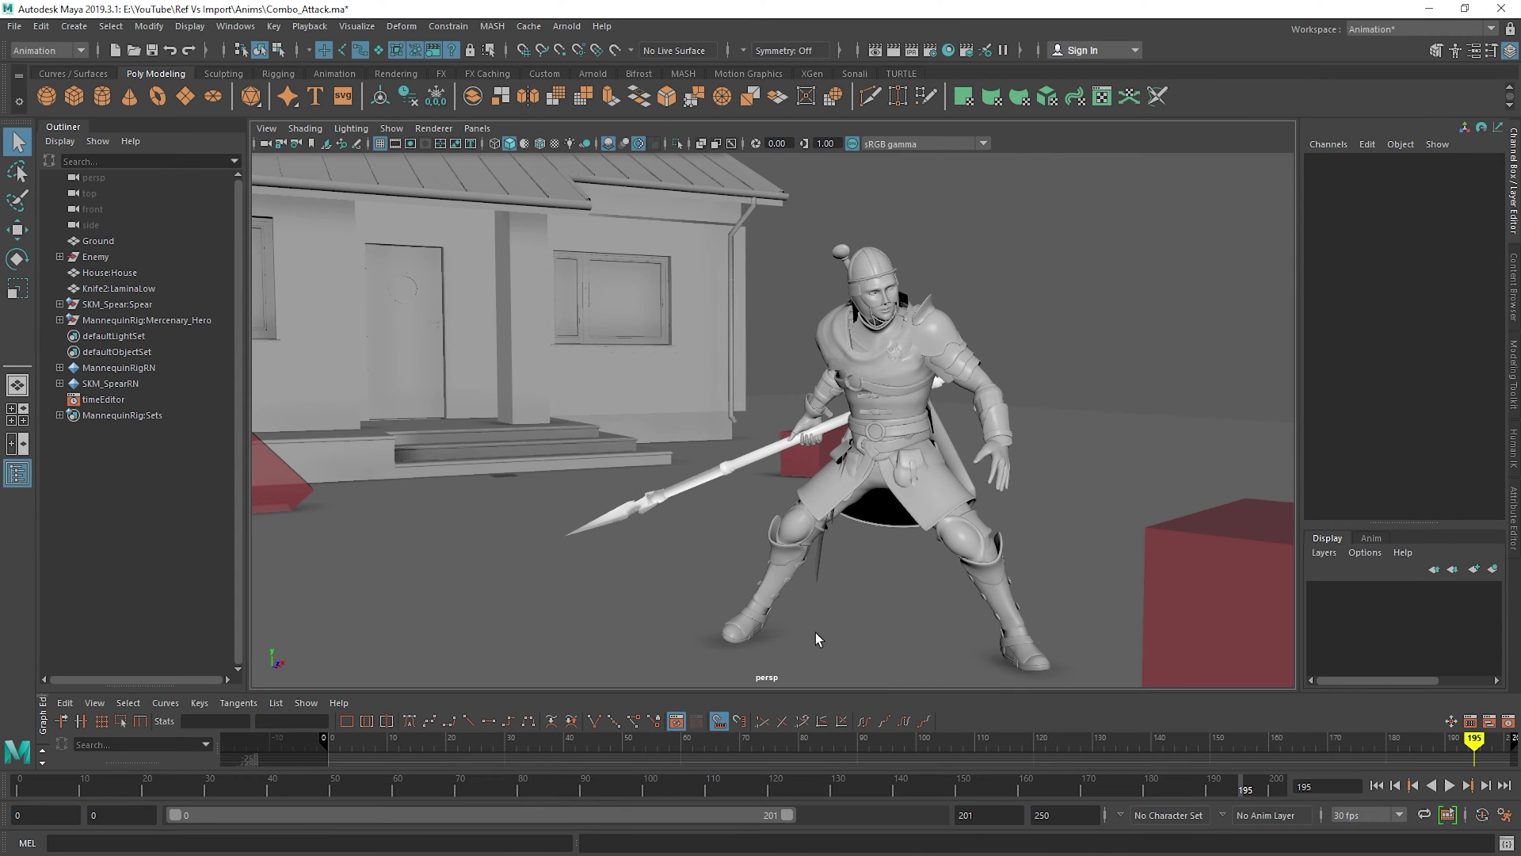
Open the Reference Editor for the Combo_Attack scene and review the file operations available for the MercenaryWarrior.ma reference
left_click(15, 25)
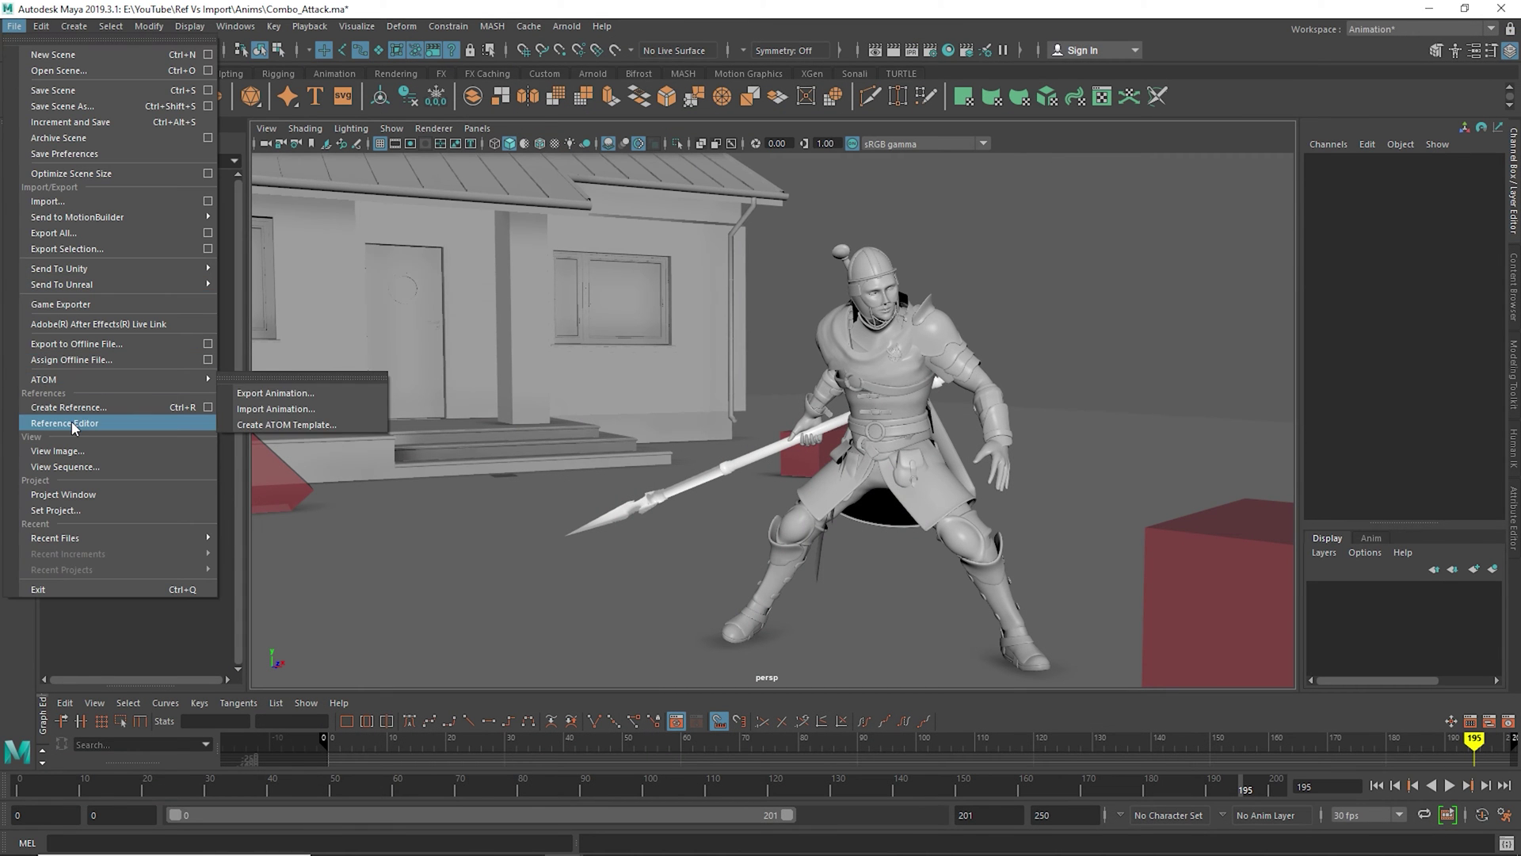
left_click(72, 425)
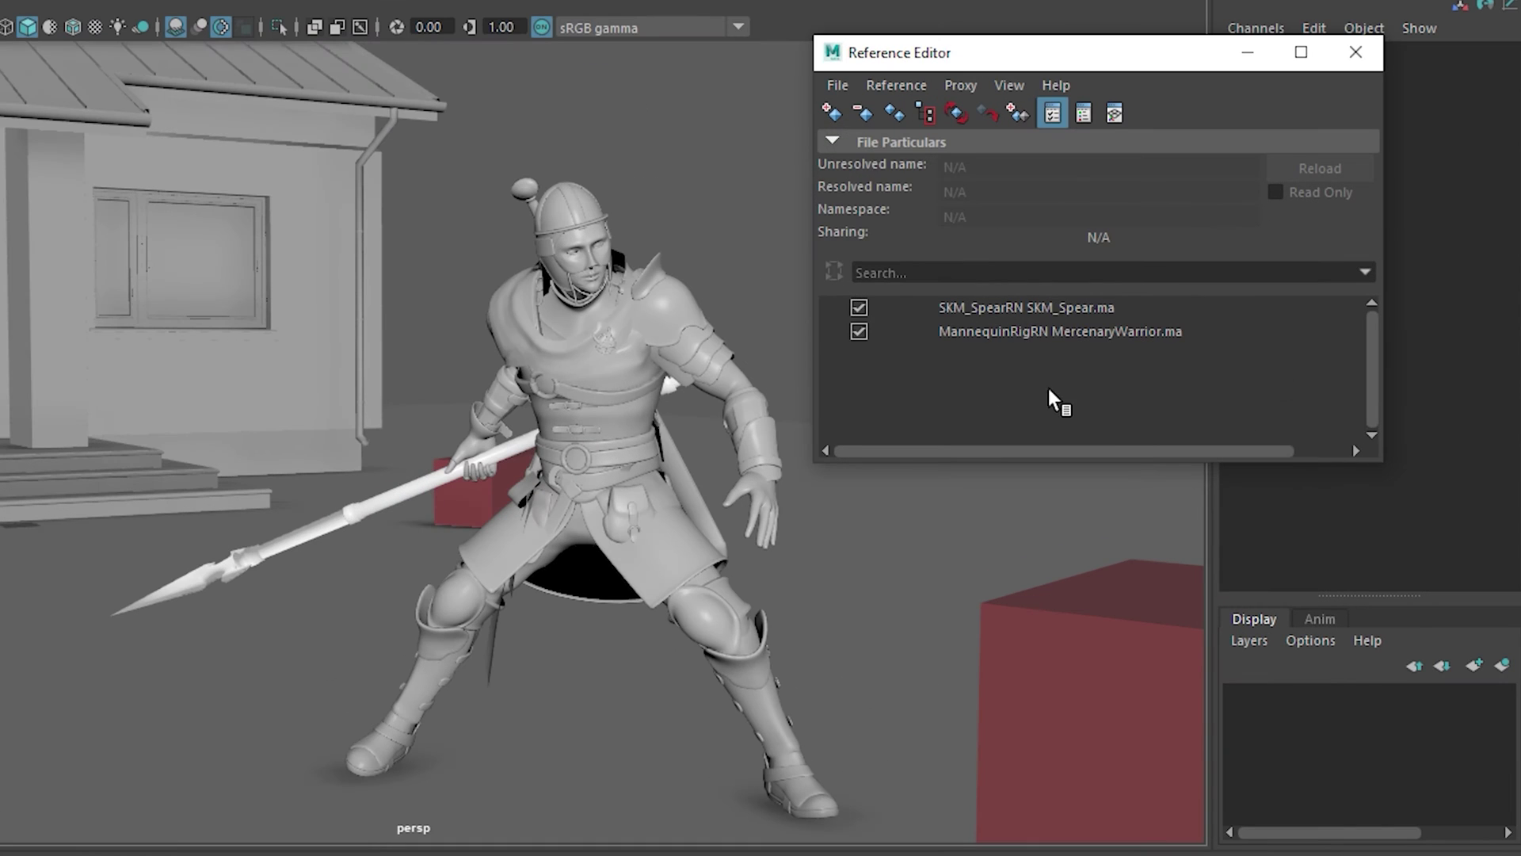
left_click(835, 84)
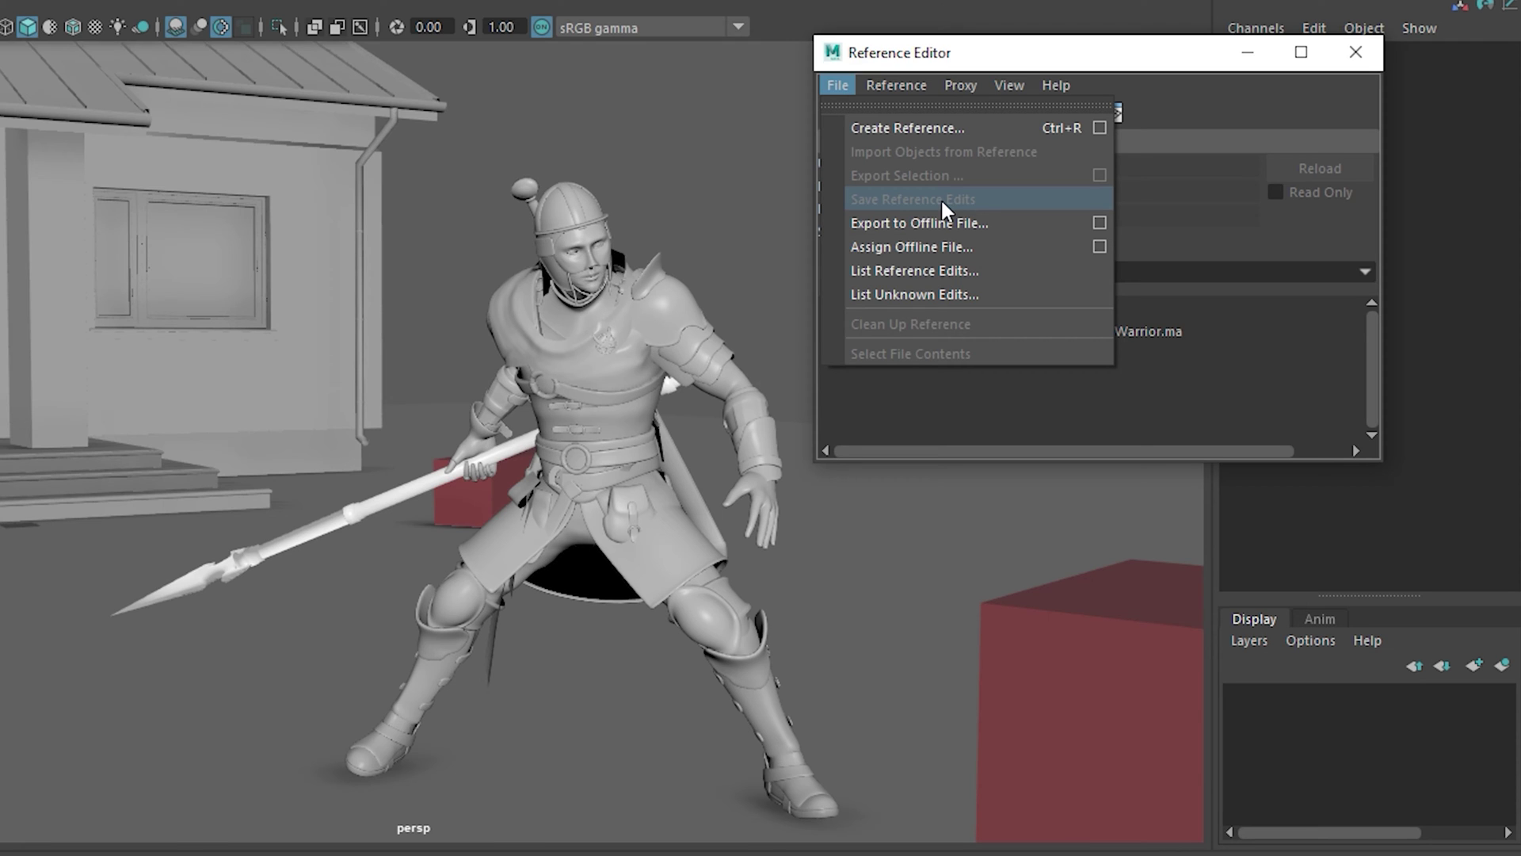
left_click(1179, 402)
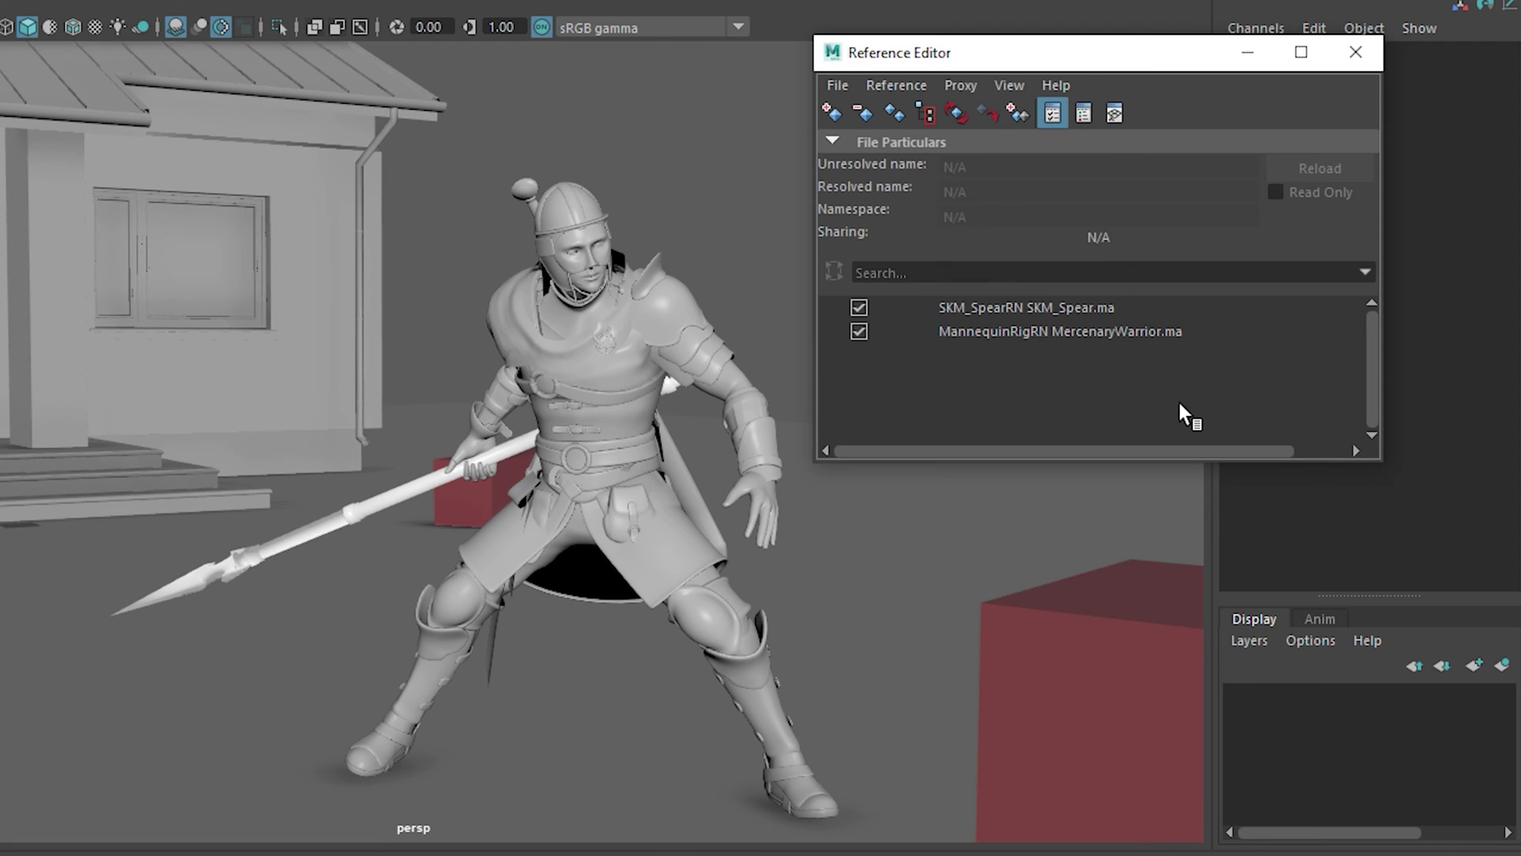
left_click(1145, 340)
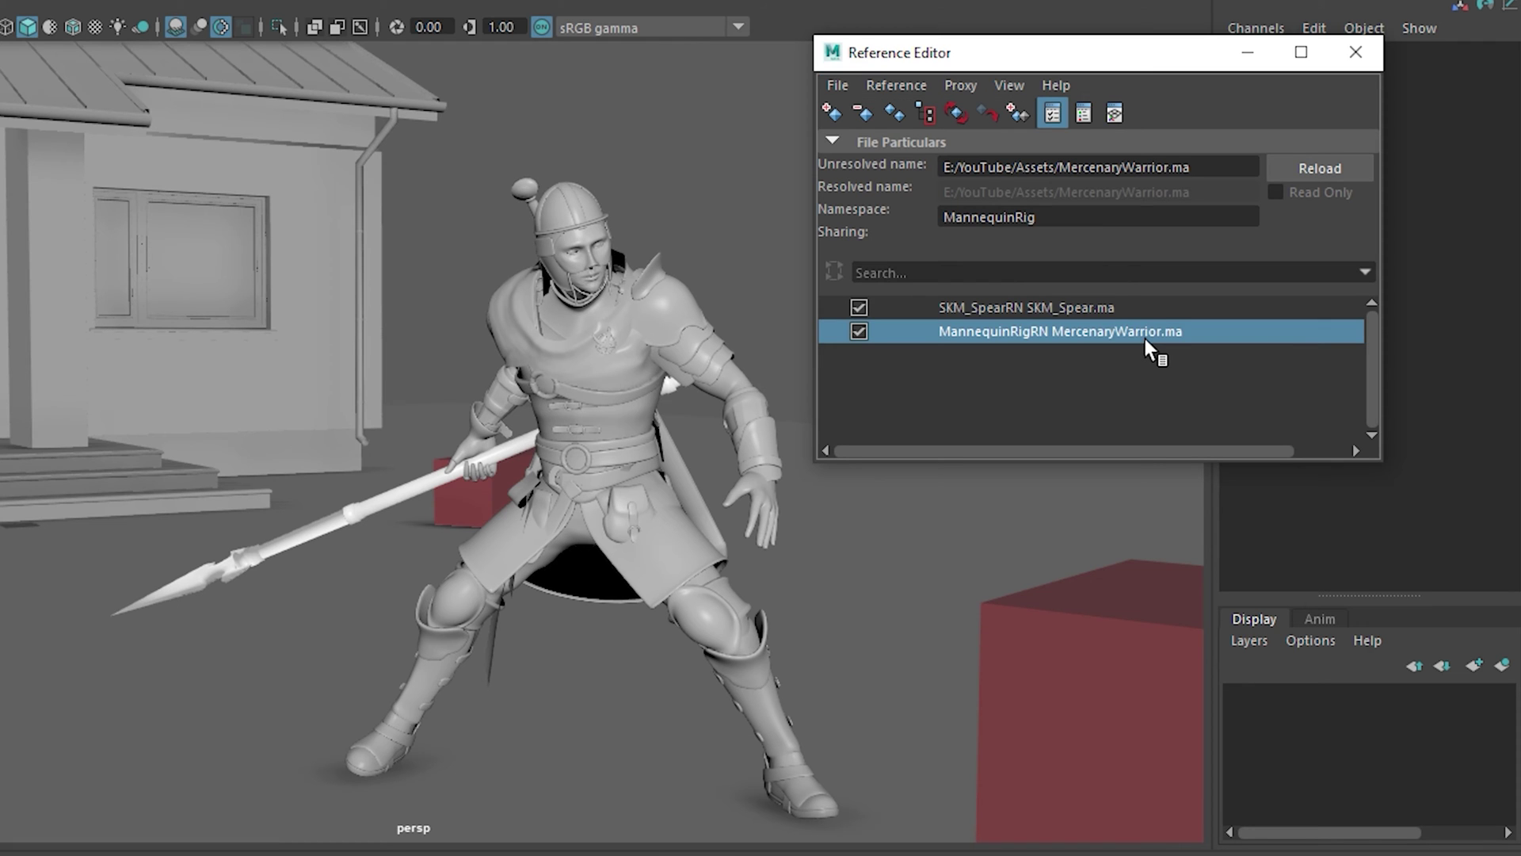
left_click(838, 82)
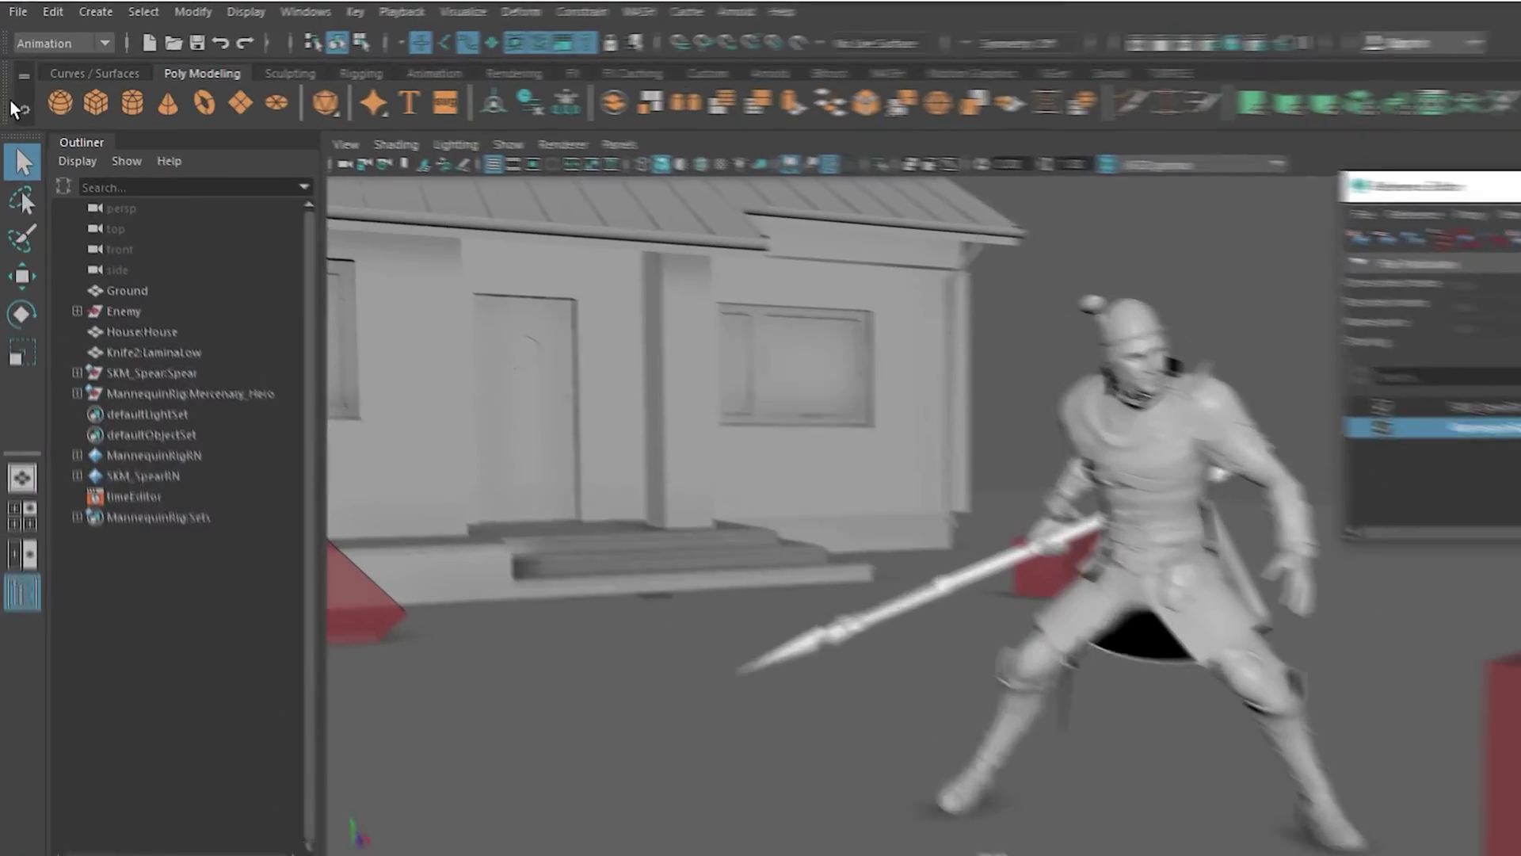
Reopen the scene Combo_Attack.ma from E:\YouTube\Ref Vs Import\Anims without saving the current changes
left_click(14, 26)
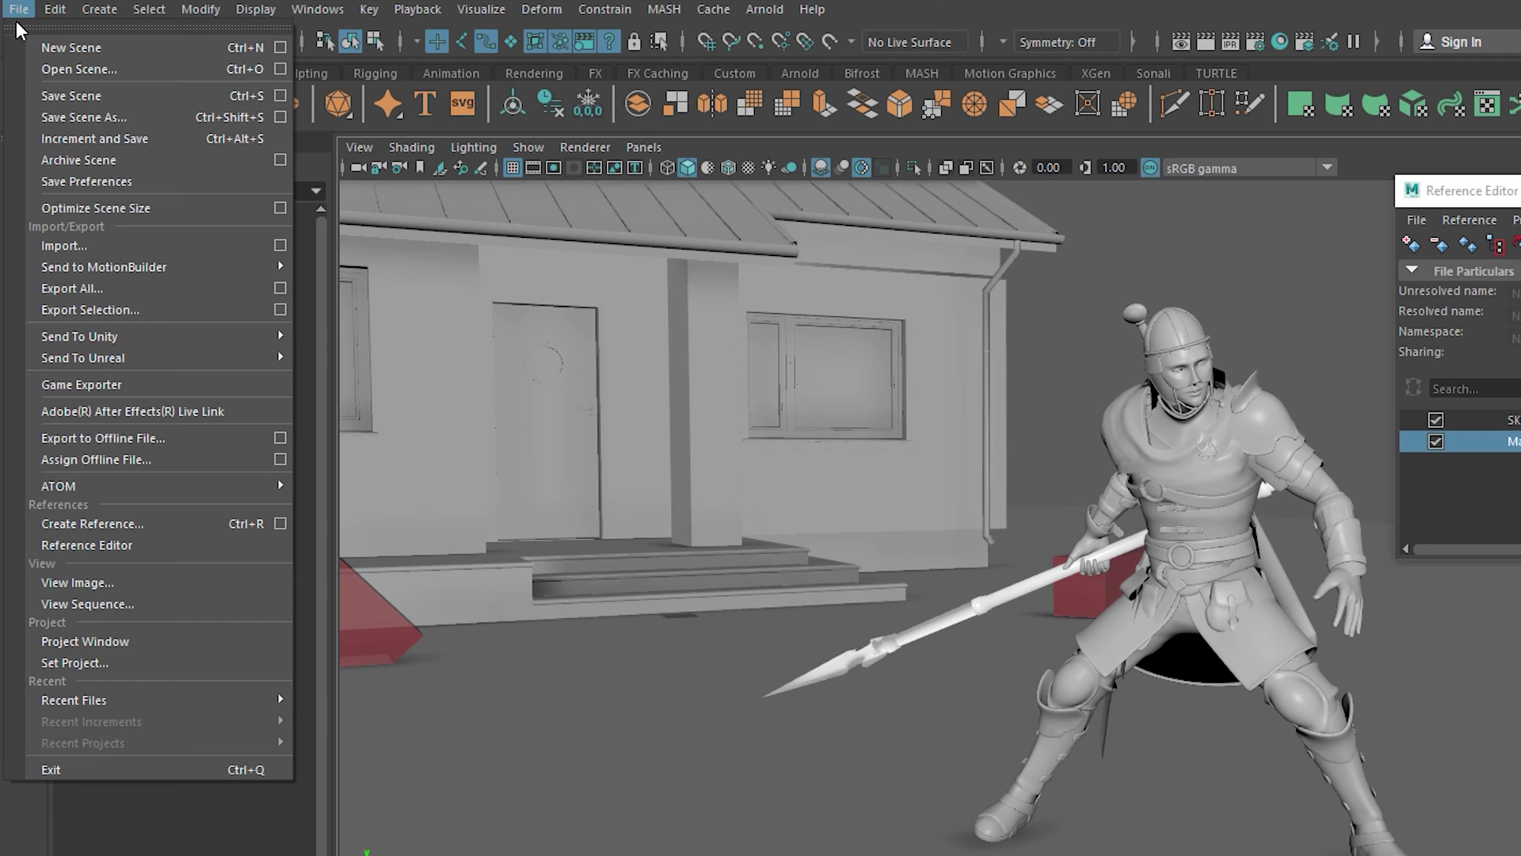
left_click(77, 70)
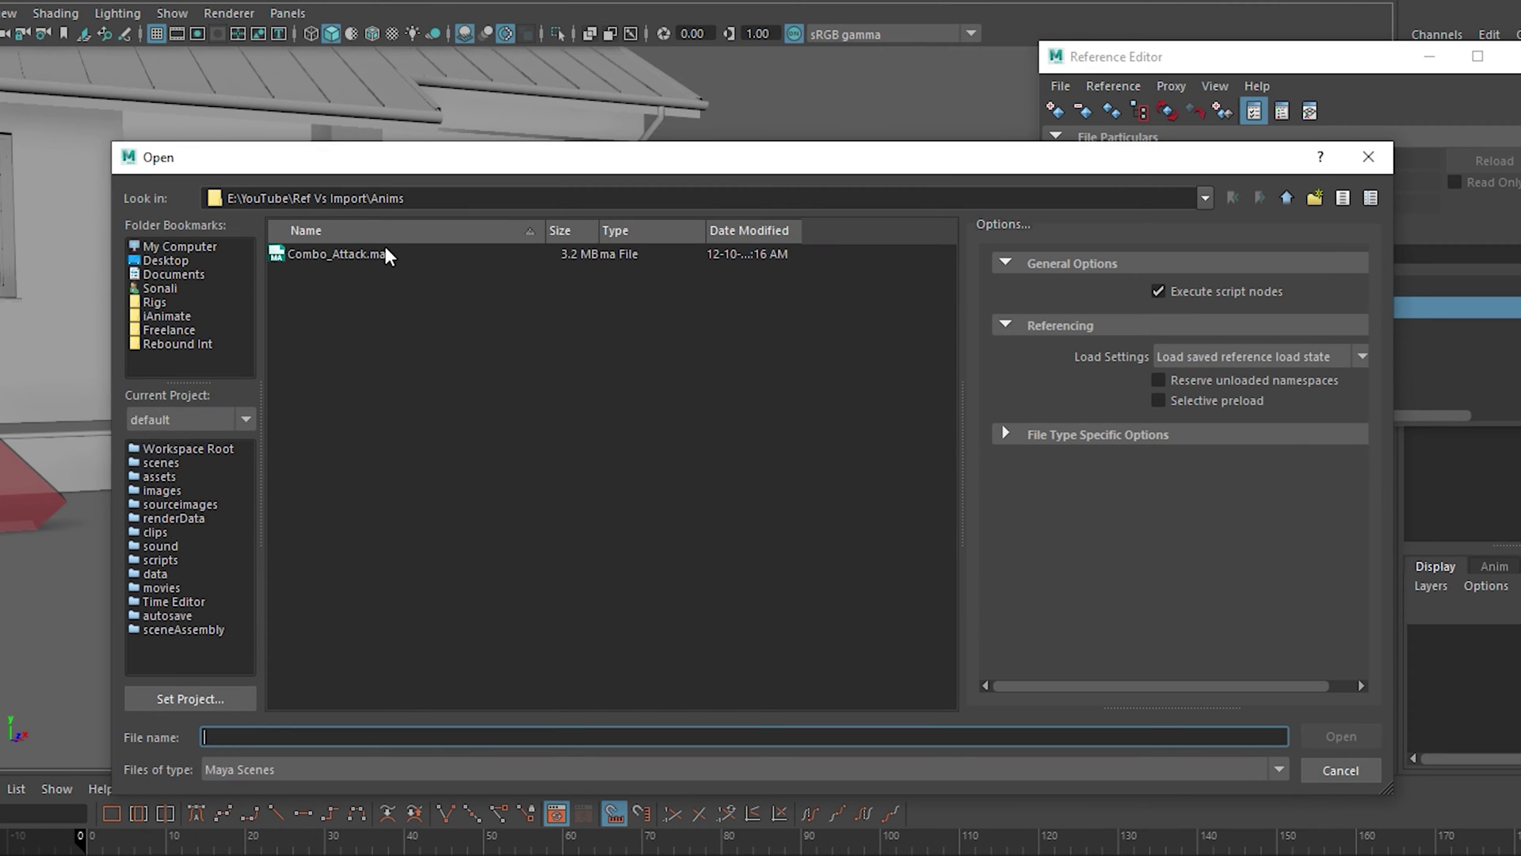
left_click(384, 255)
double_click(385, 255)
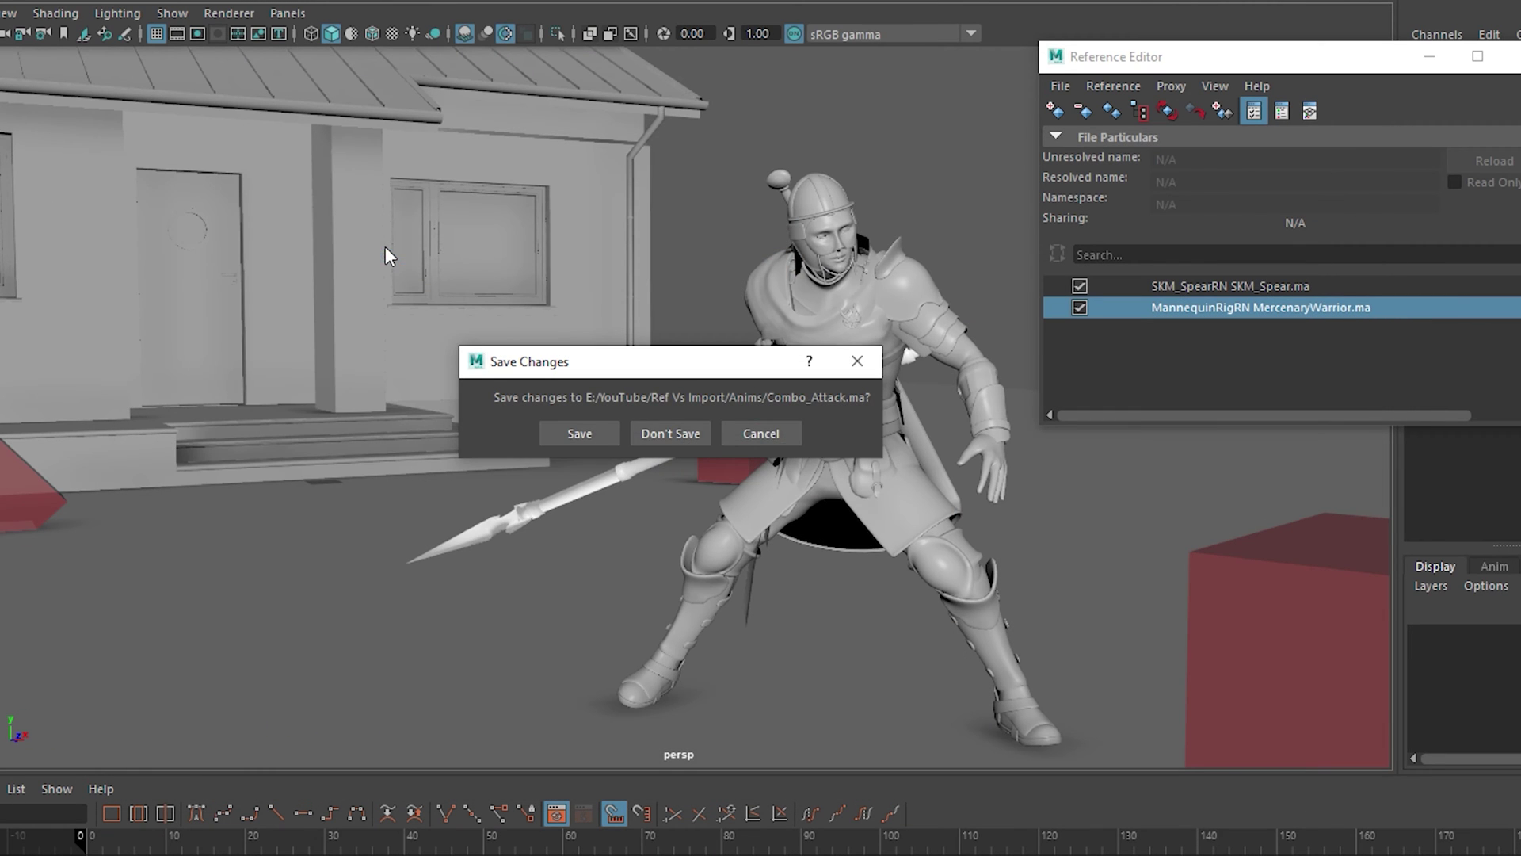
left_click(682, 437)
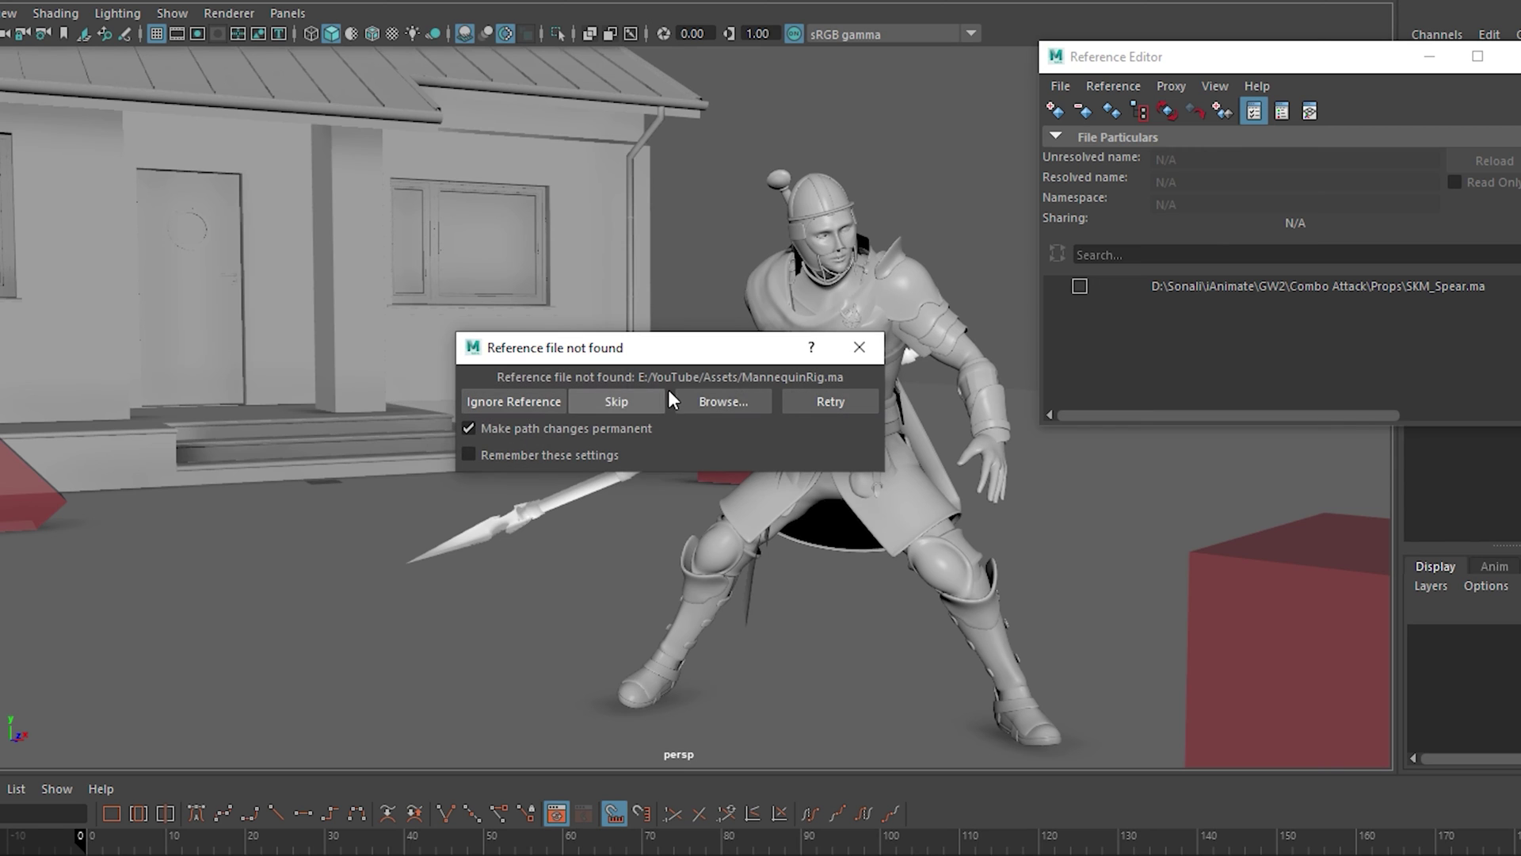
Resolve the missing MannequinRig.ma reference with MercenaryWarrior.ma from E:\YouTube\Assets\Rigs, remembering the settings, and select that reference in the Reference Editor
left_click(599, 458)
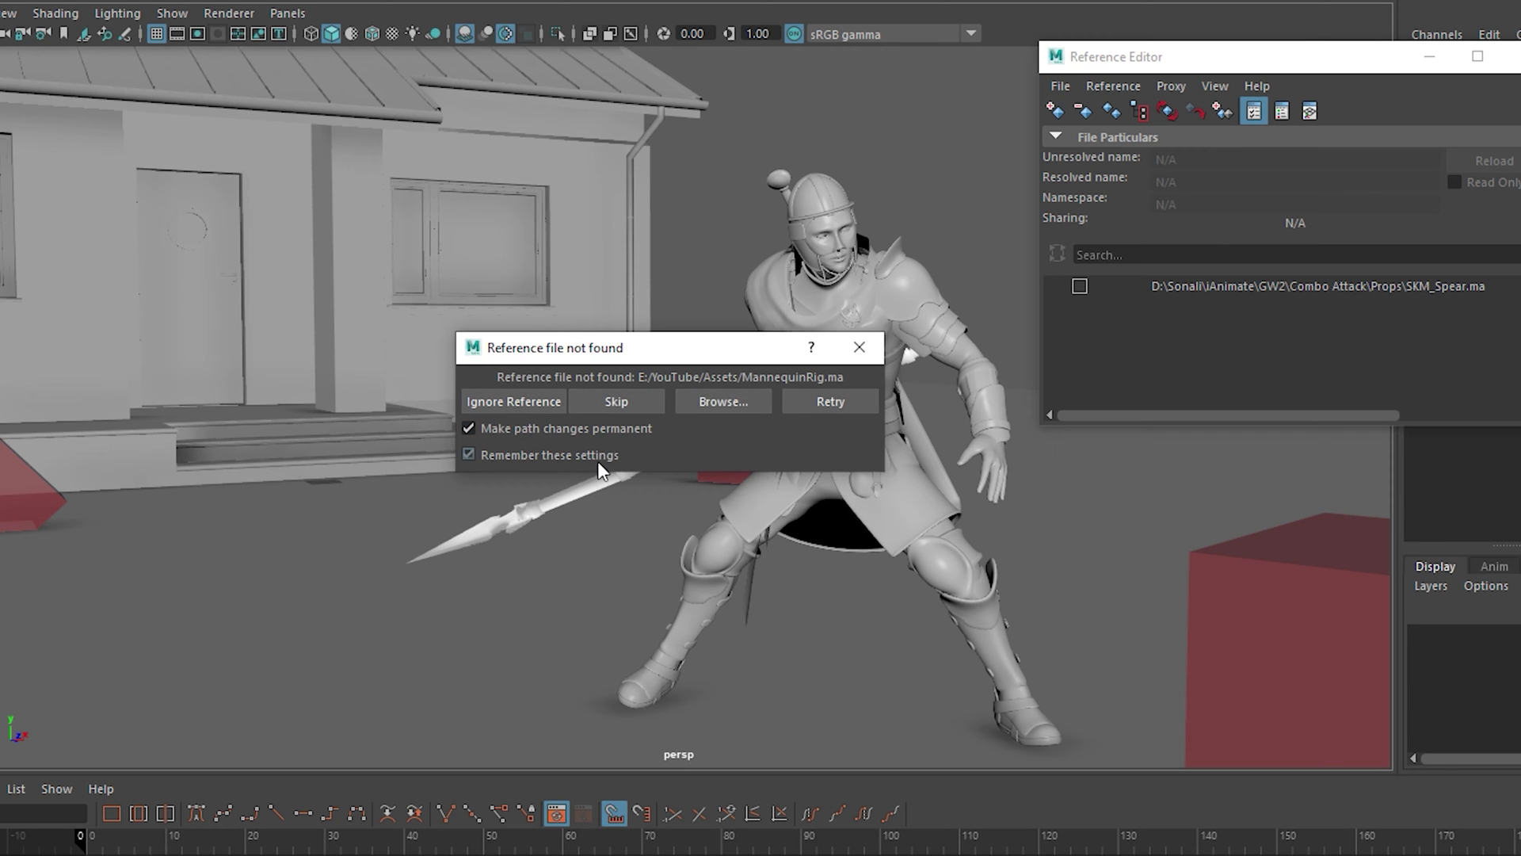
left_click(723, 402)
triple_click(332, 198)
type("E:\\YouTube\\Assets\\Rigs")
key("Return")
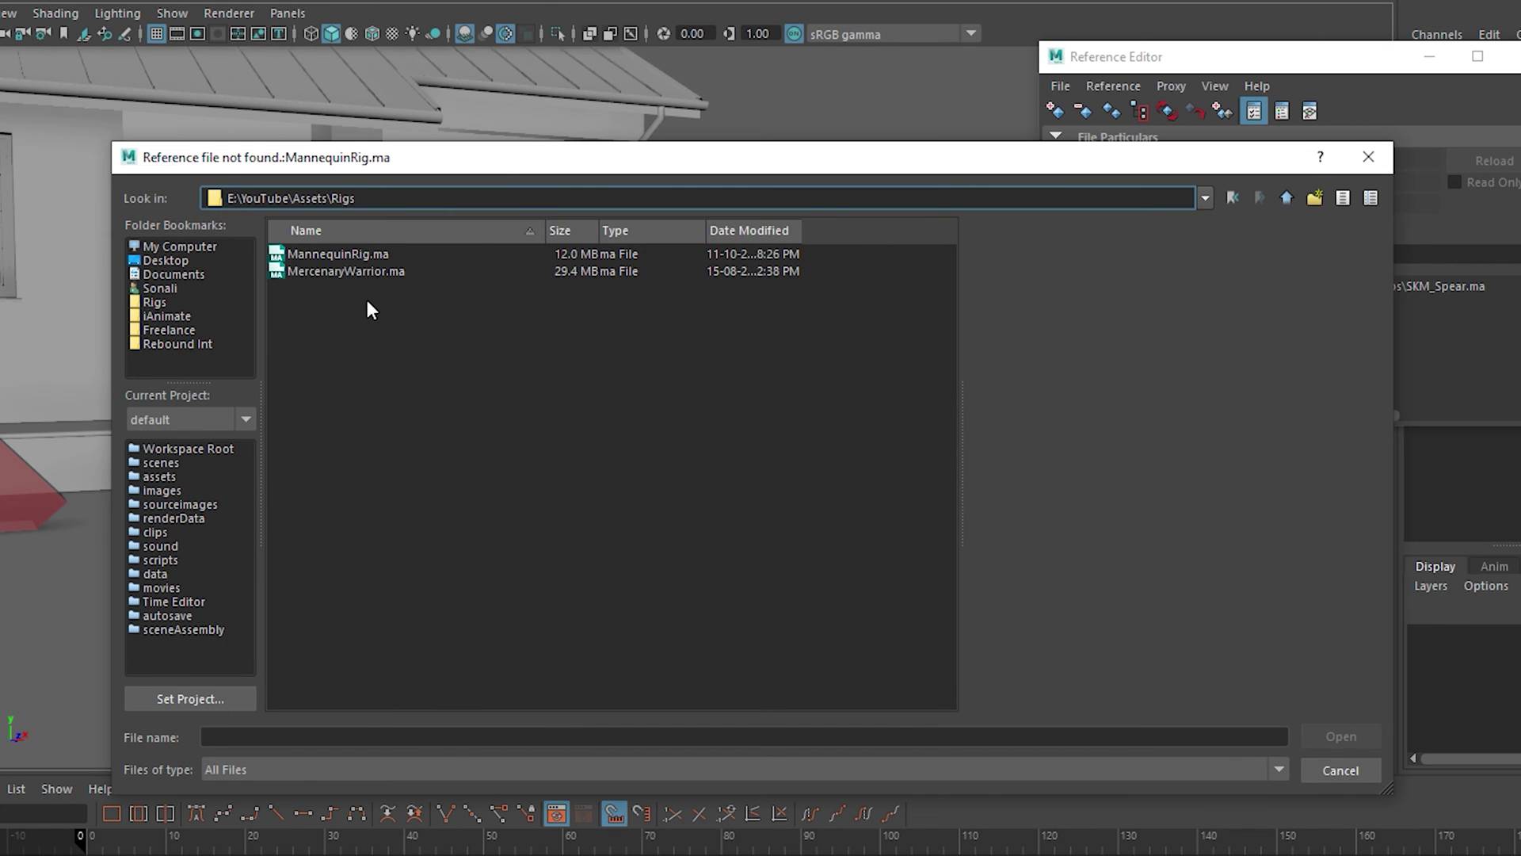
double_click(375, 271)
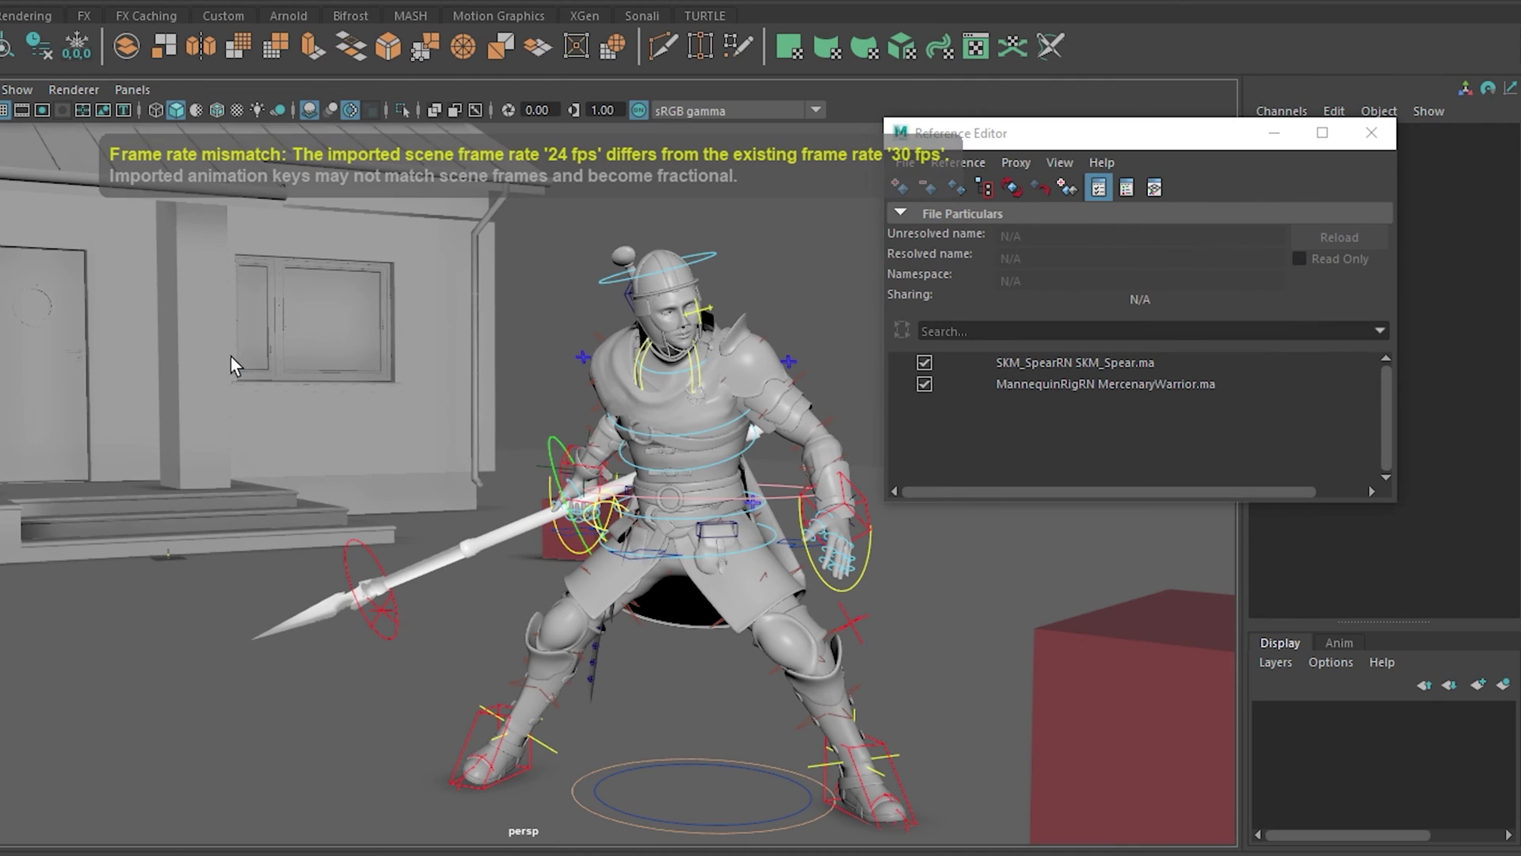
left_click(1034, 393)
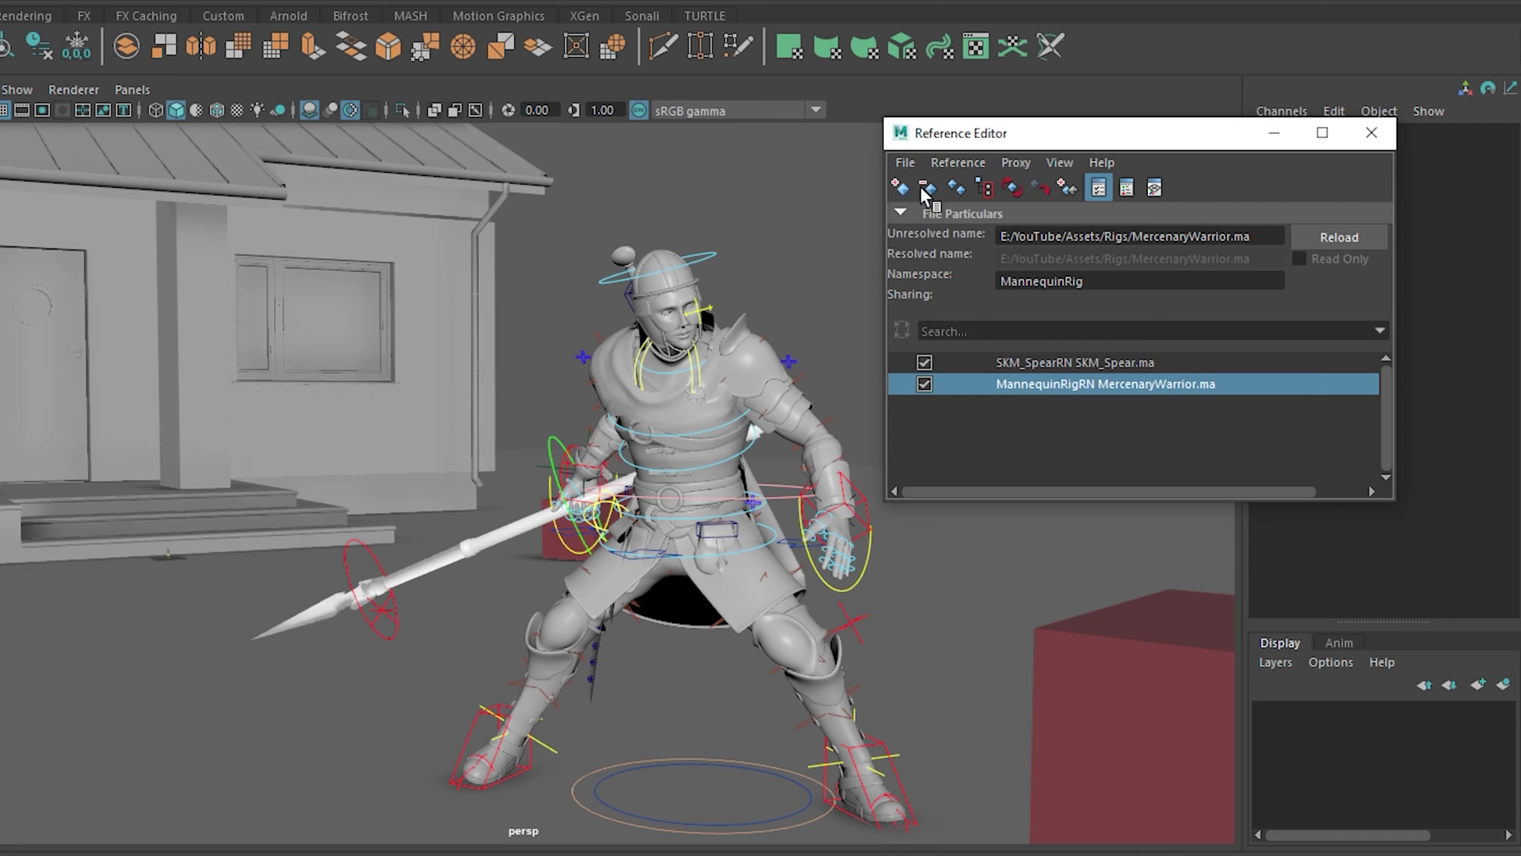
Save the MannequinRigRN reference's edits into its source file MercenaryWarrior.ma
left_click(910, 162)
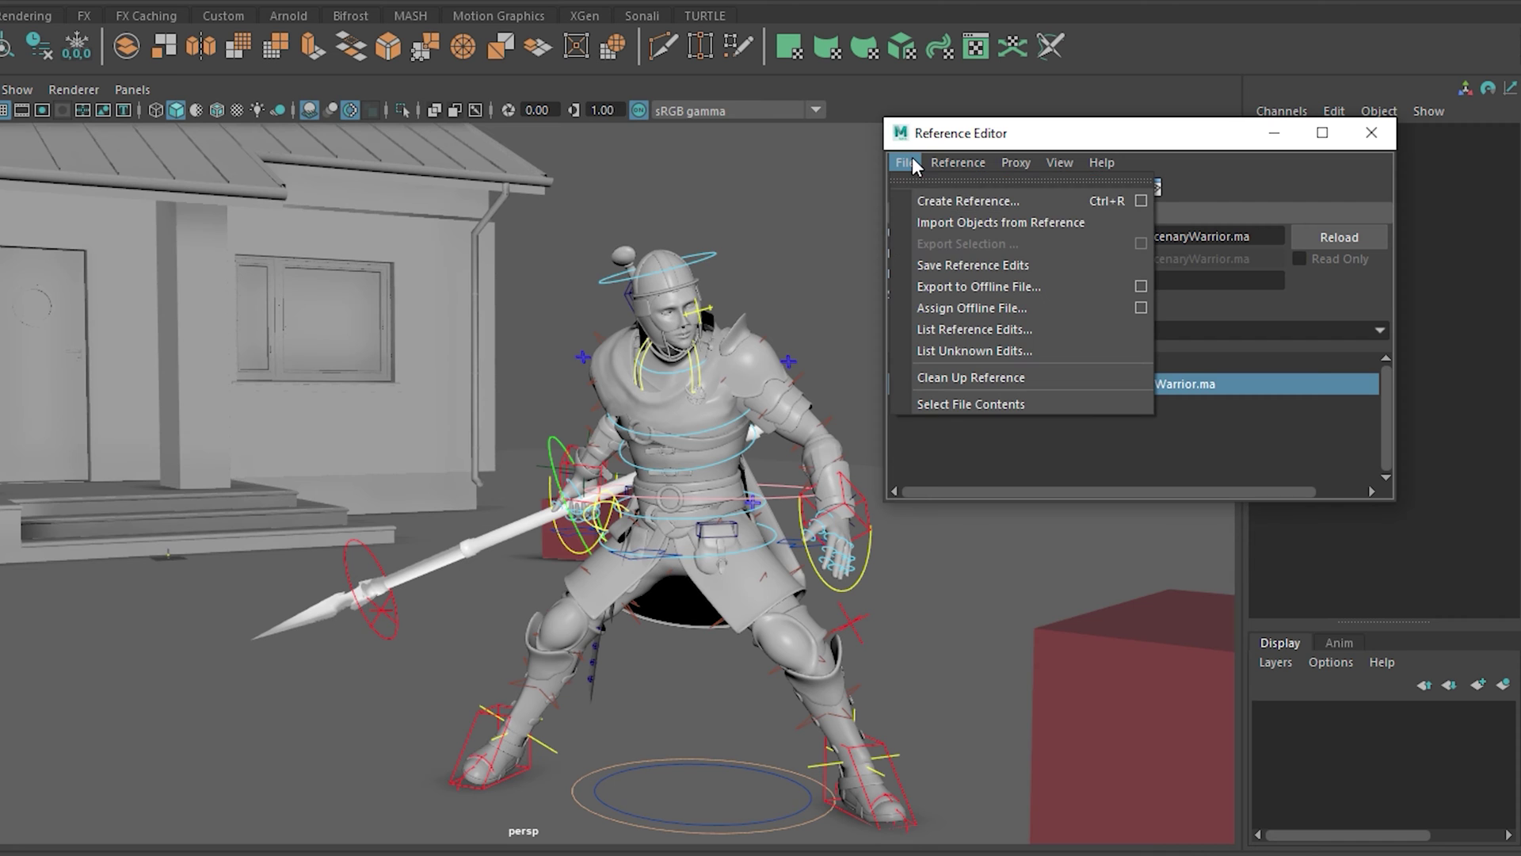
left_click(1000, 265)
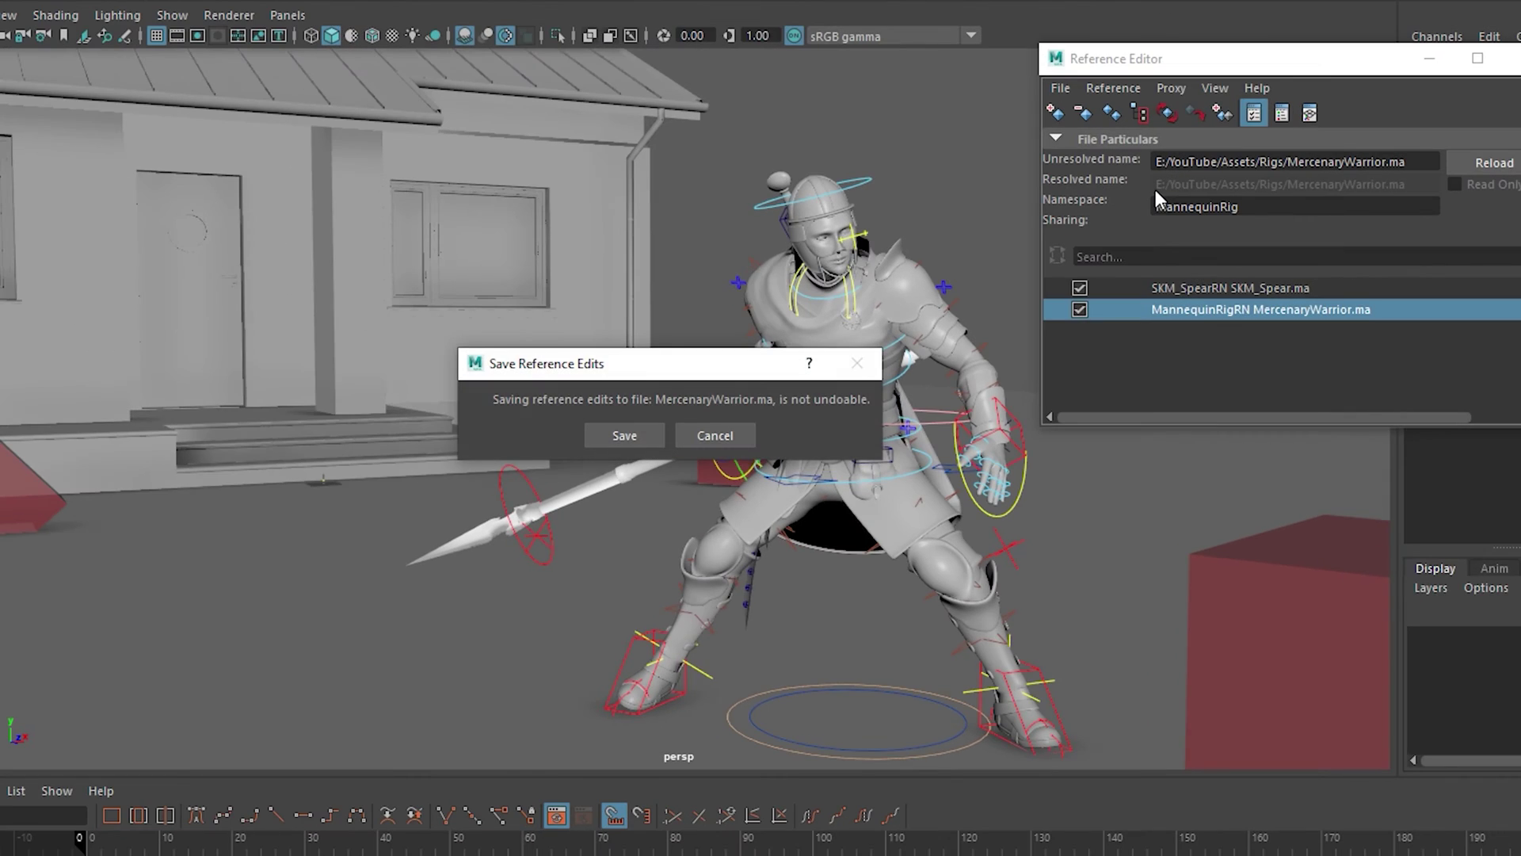
left_click(643, 434)
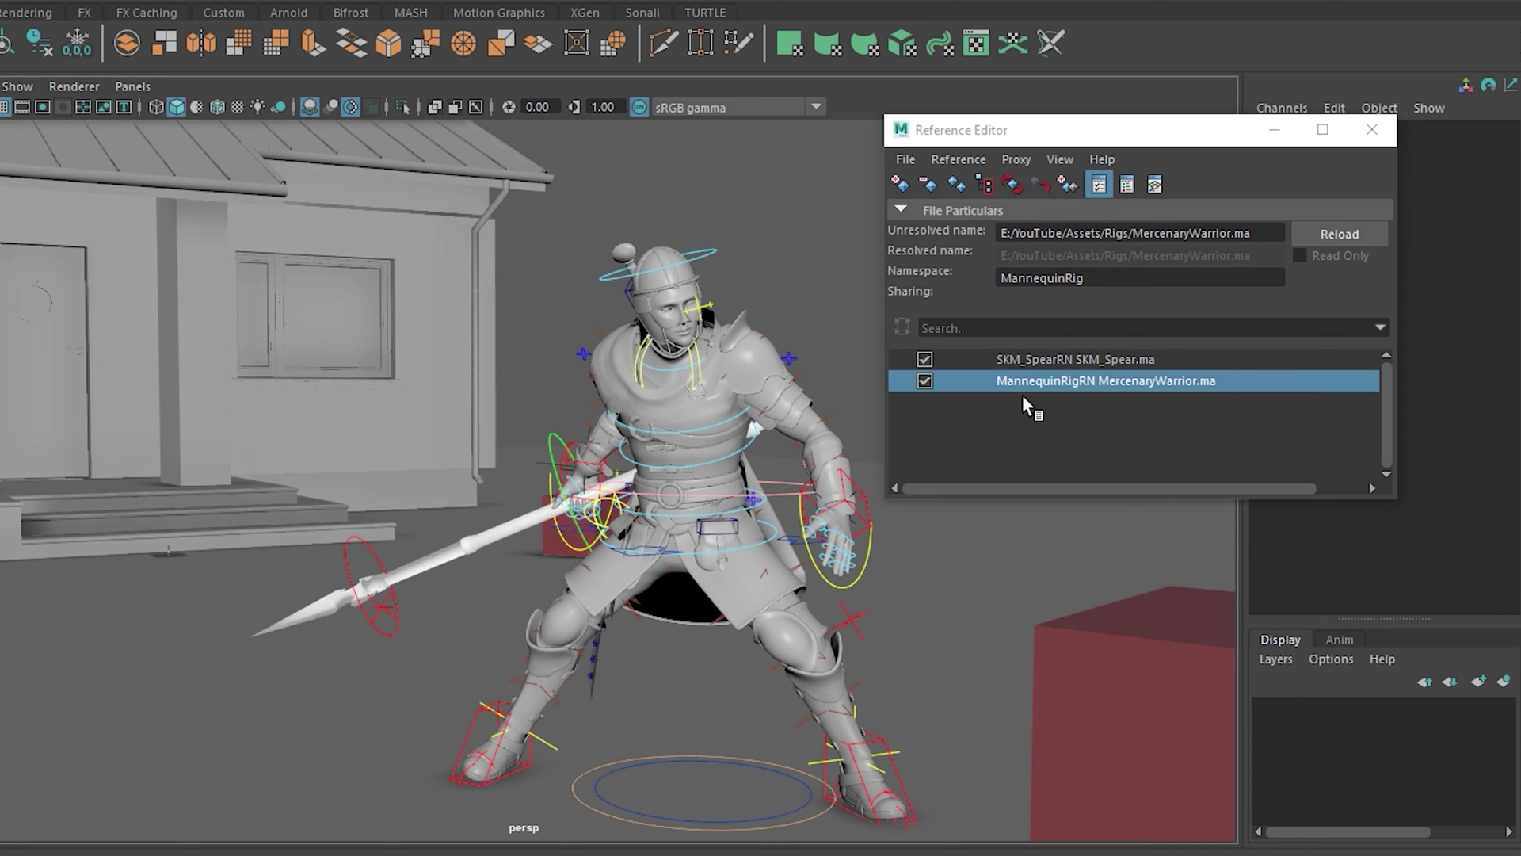
Select the MannequinRig:Mercenary_Hero group and remove its MercenaryWarrior.ma reference from the scene
left_click(959, 159)
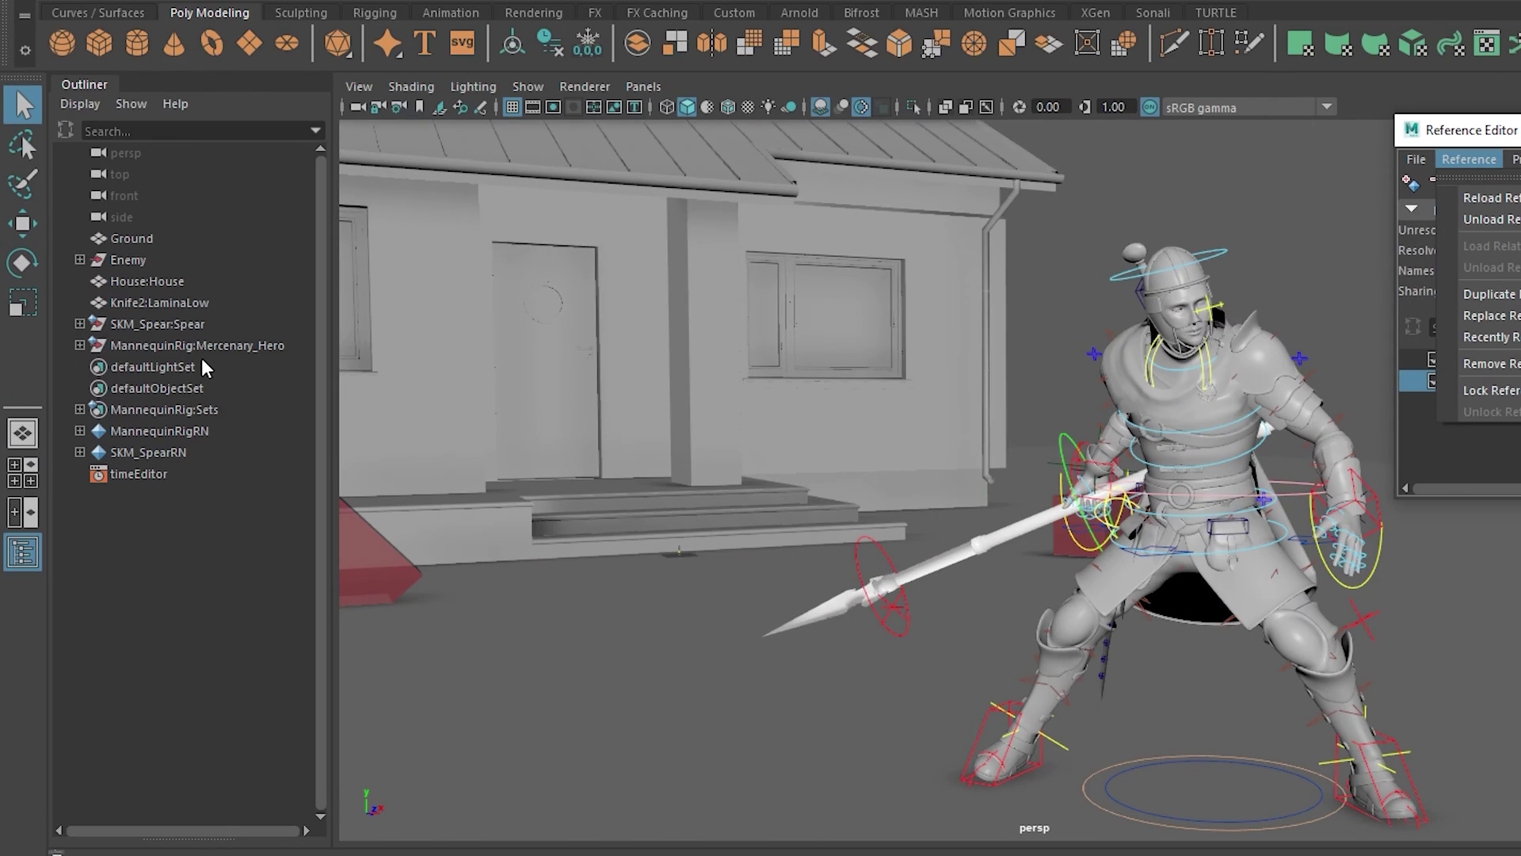
left_click(211, 354)
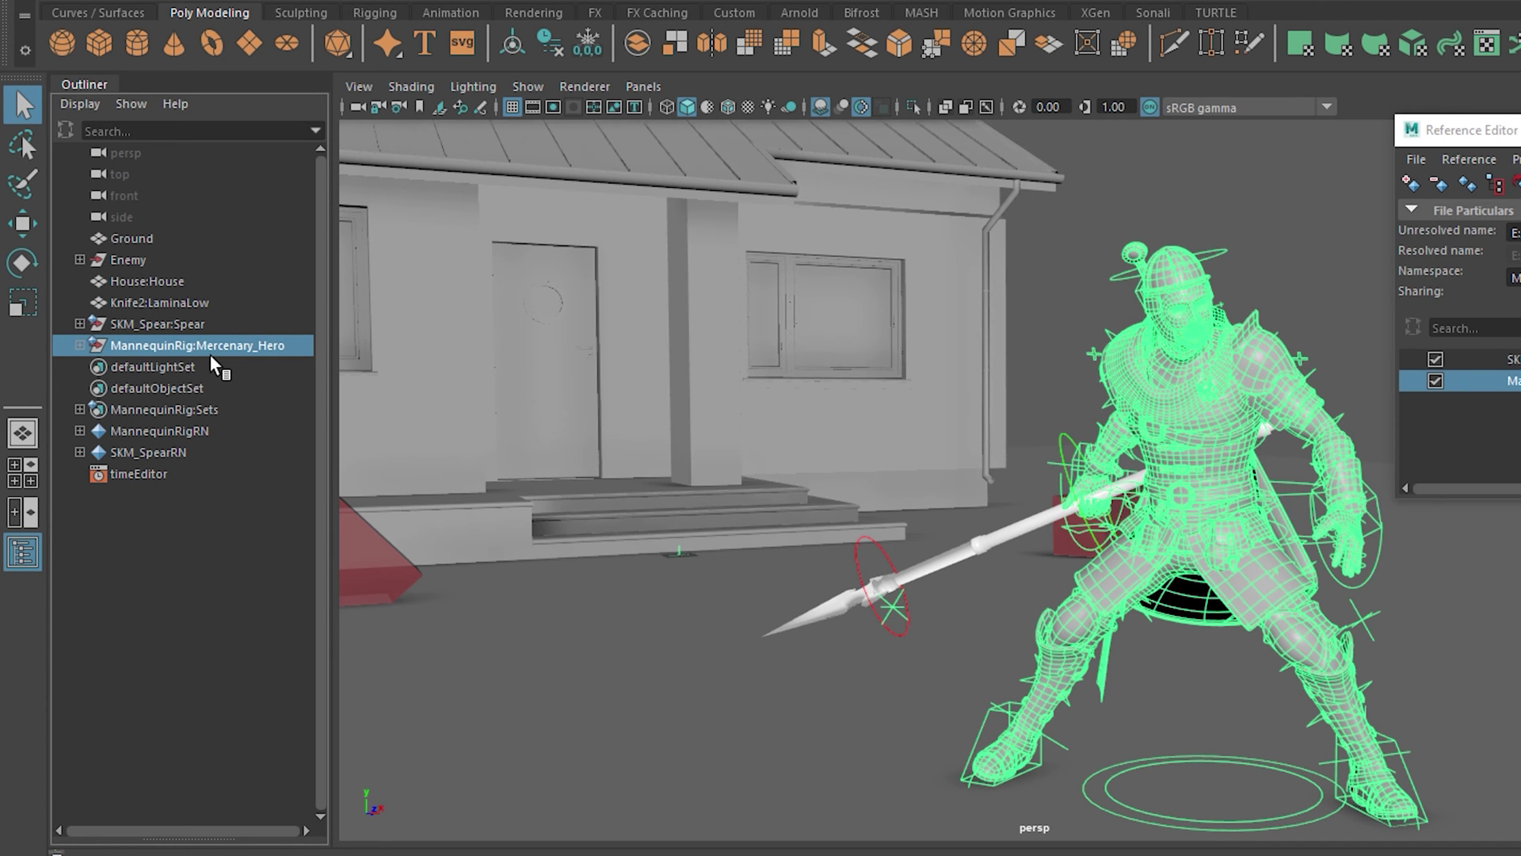
right_click(201, 347)
mouse_move(301, 457)
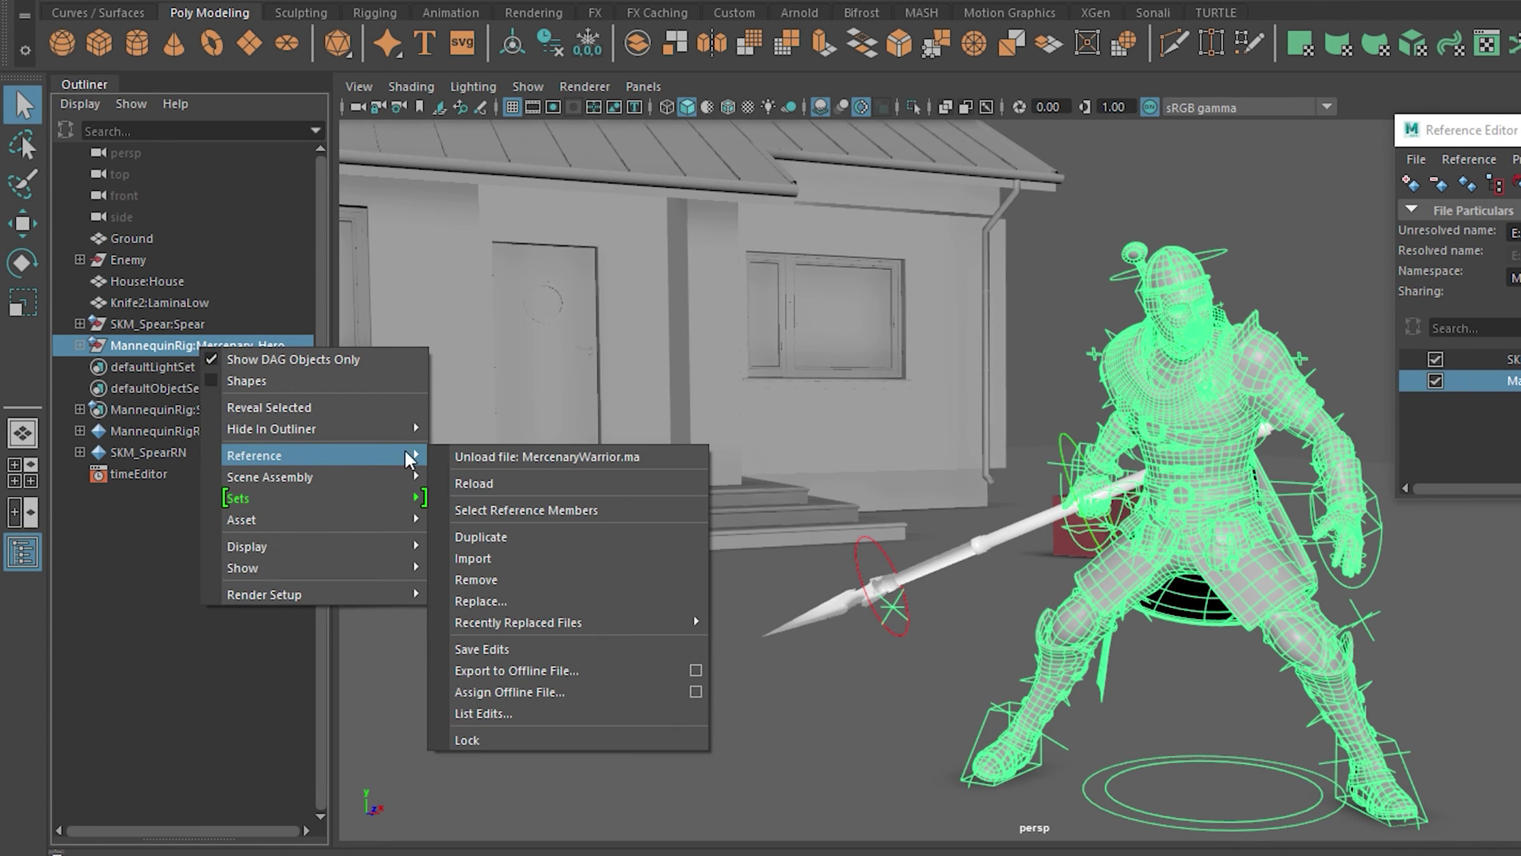
left_click(520, 579)
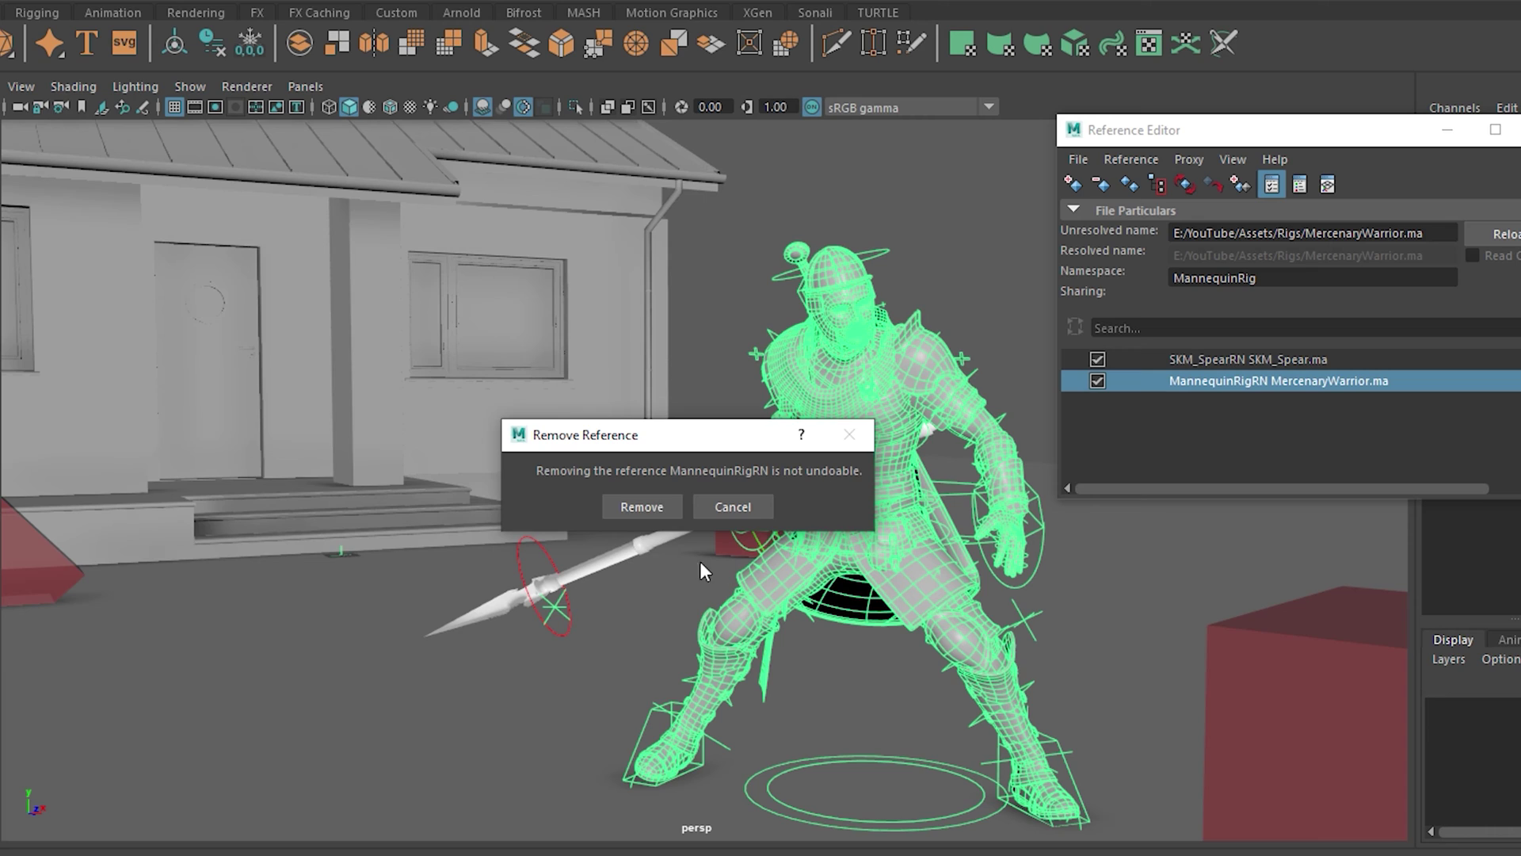
left_click(640, 506)
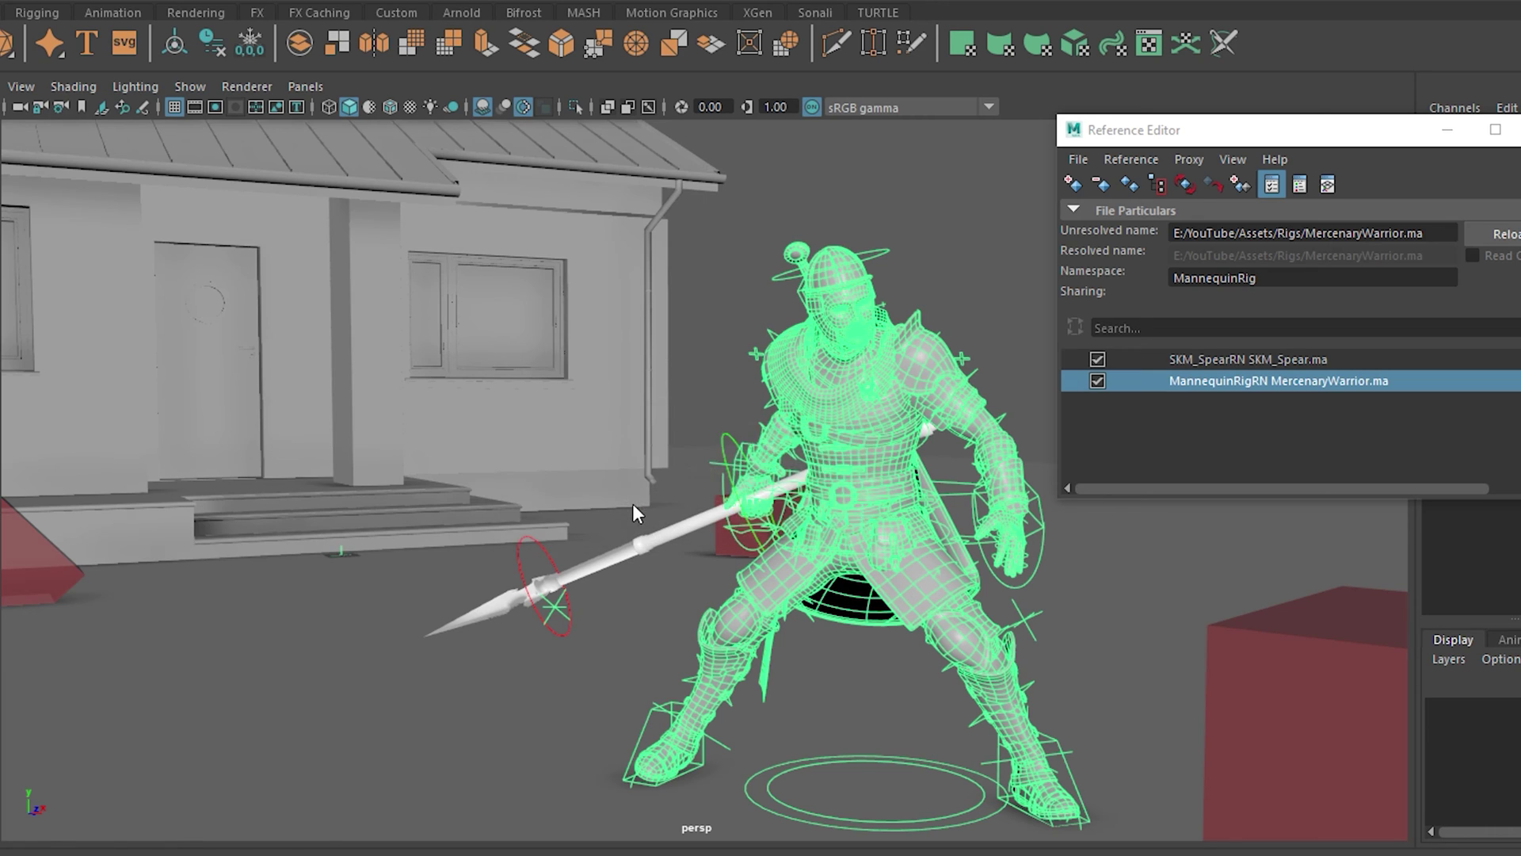